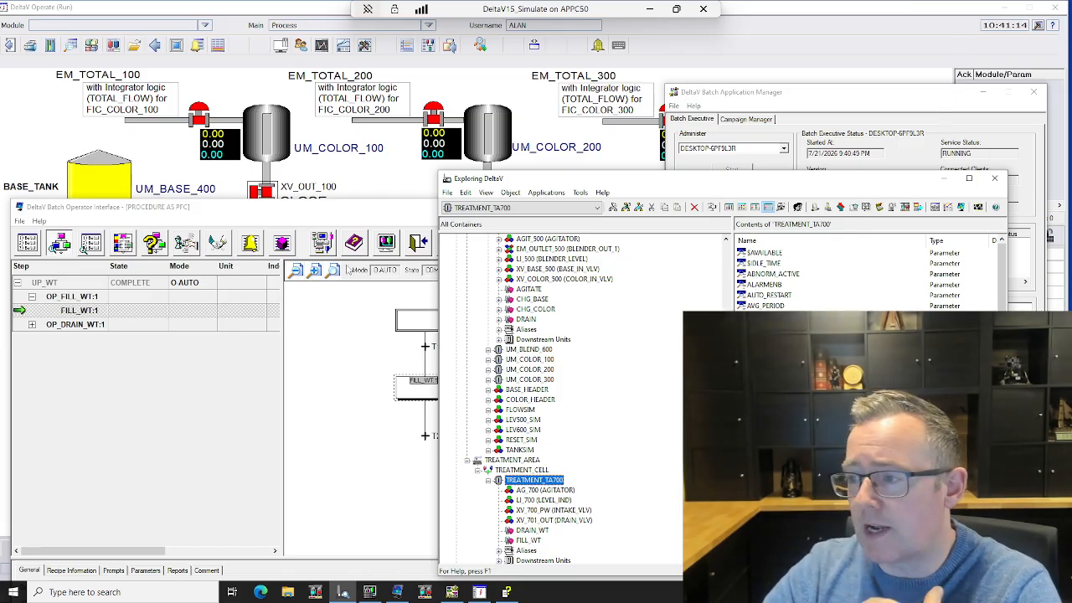
Step: Show the batch list in the DeltaV Batch Operator Interface, then return to the Process operator display
drag(333, 215, 358, 169)
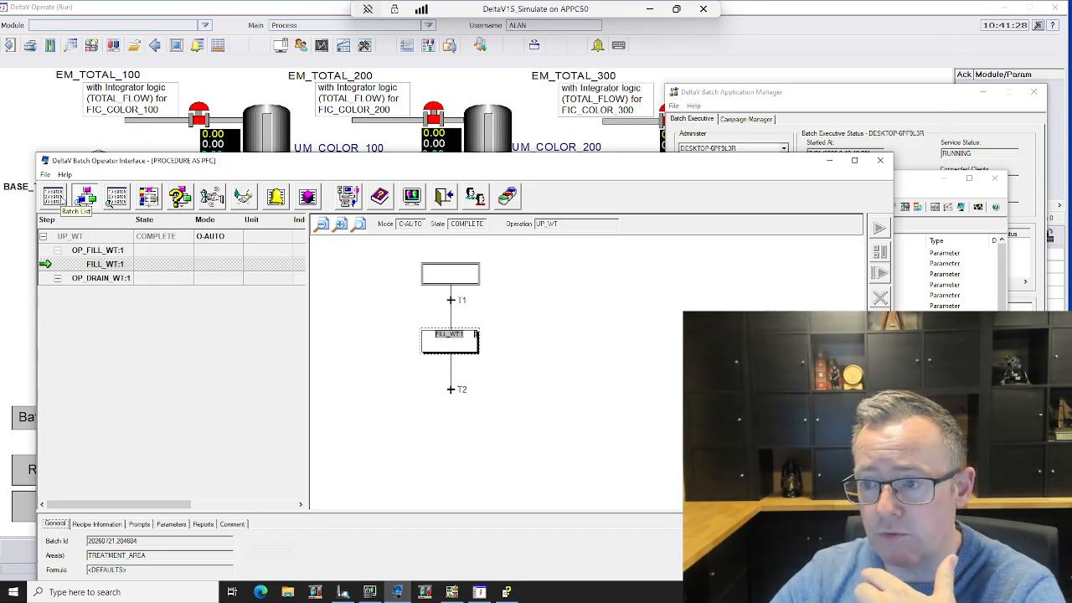
click(54, 196)
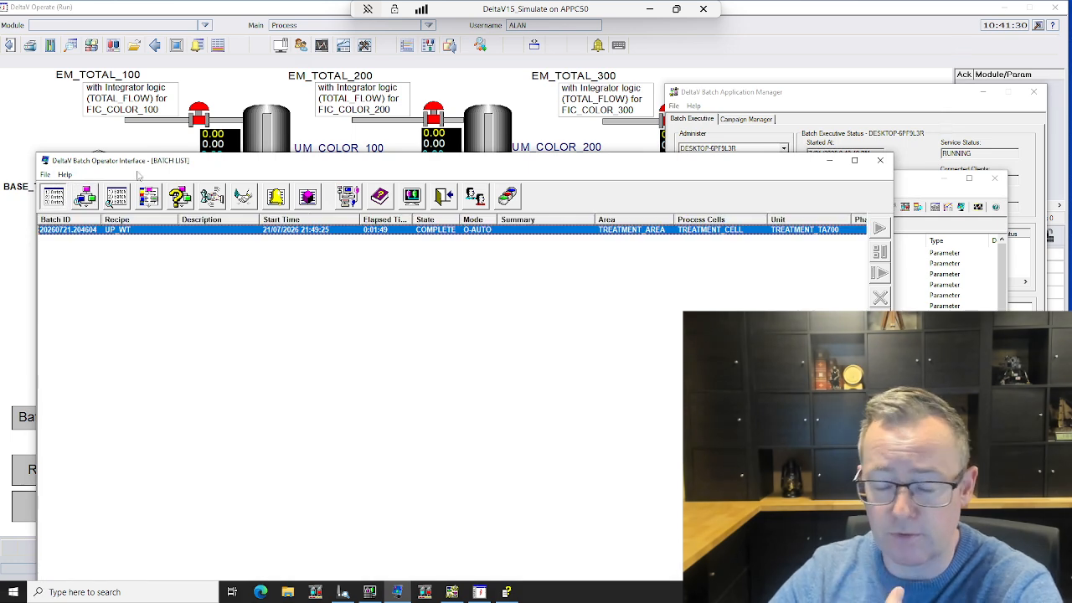
click(67, 132)
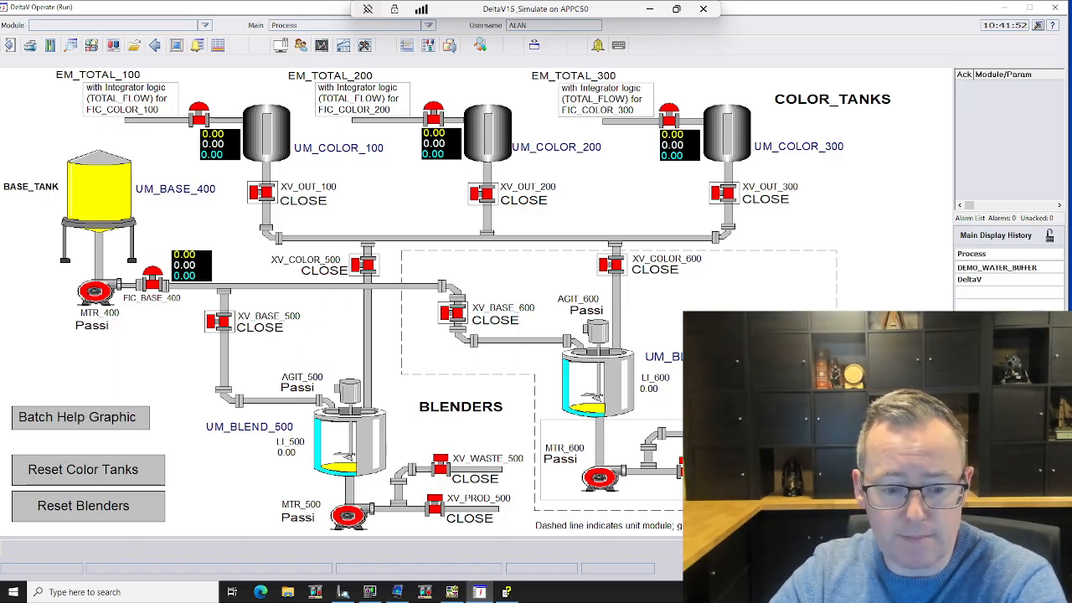
Step: Switch to the GAMP guide PDF in the browser, examine the cover and the Figure 7.3 control hierarchy, and minimise it
key(alt+Tab)
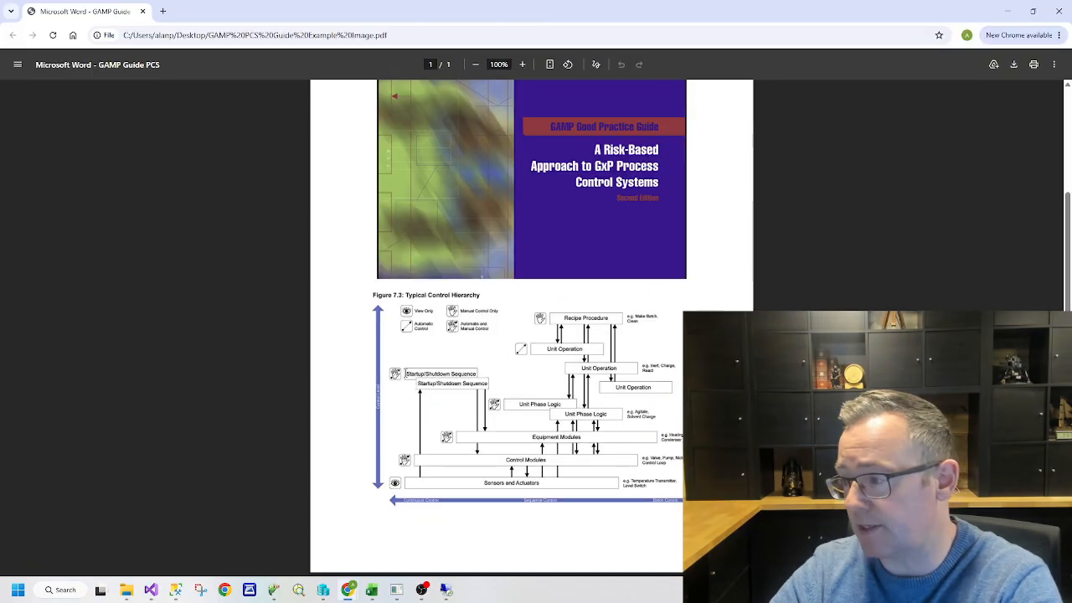
scroll(452, 233, up, 2)
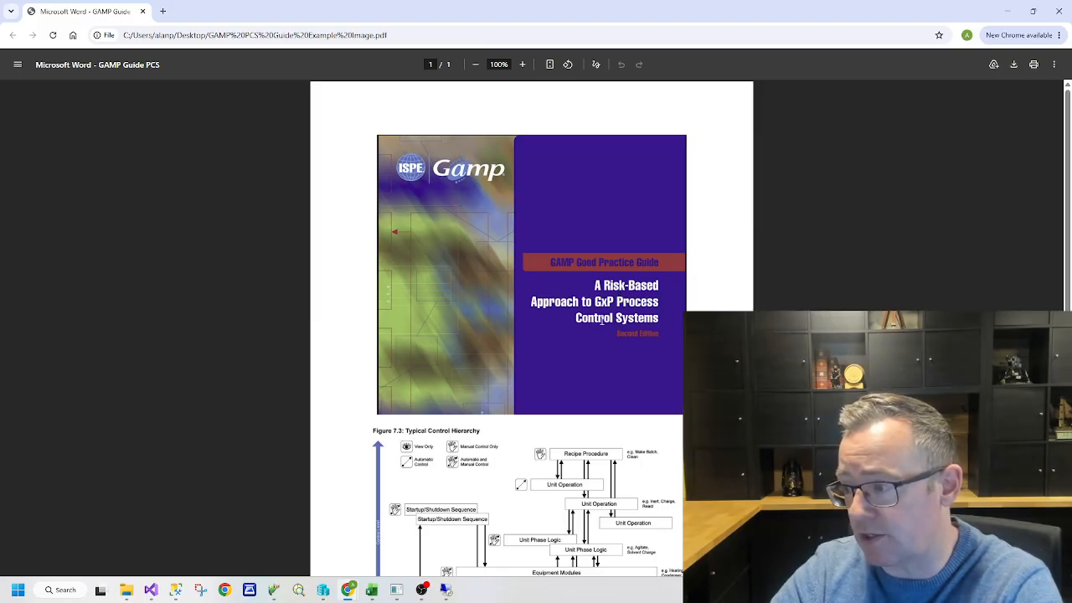
scroll(627, 315, down, 2)
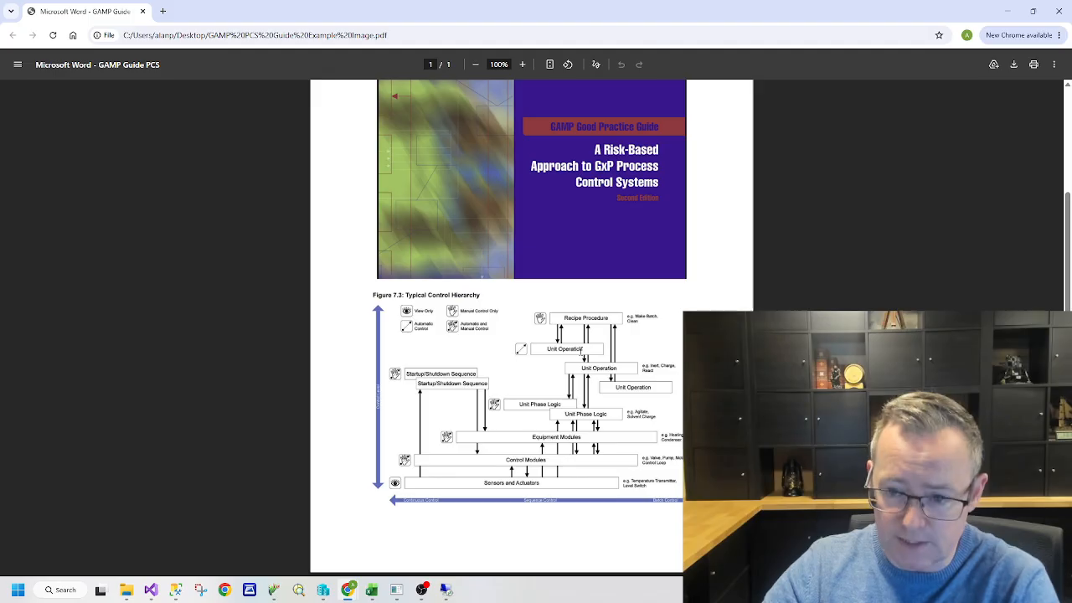
click(1007, 11)
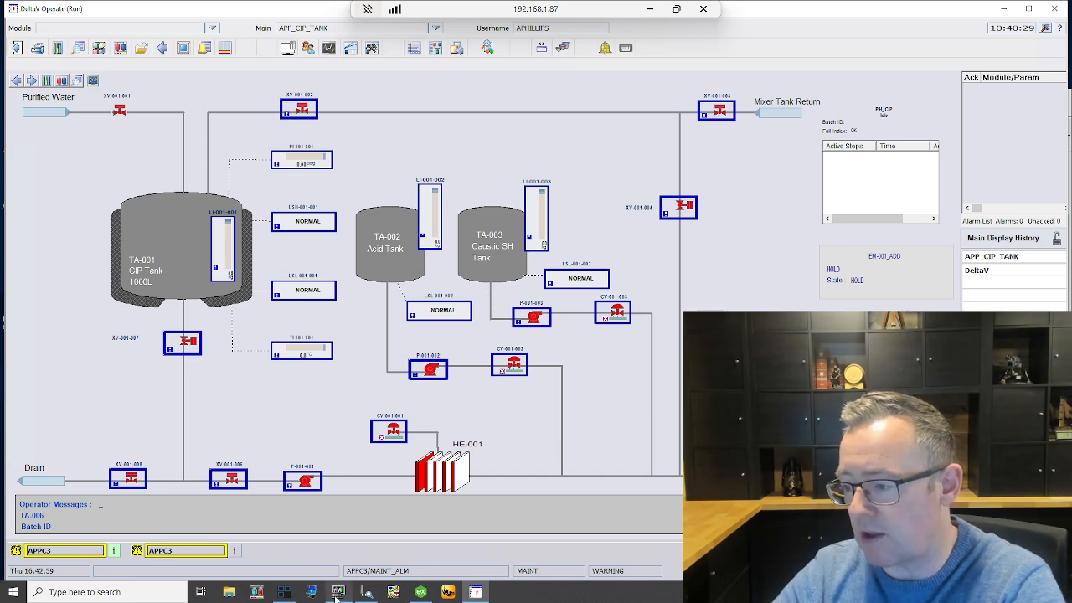
Step: Bring up DeltaV Explorer in the APP_CIP_TANK session and look through the modules of unit TA006
click(366, 592)
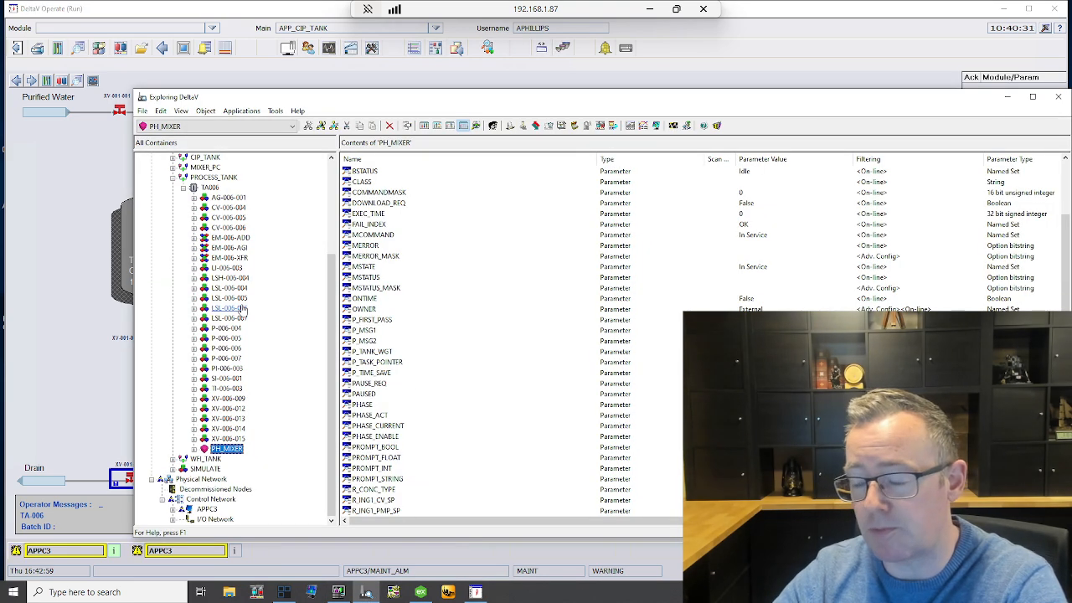
scroll(238, 309, up, 5)
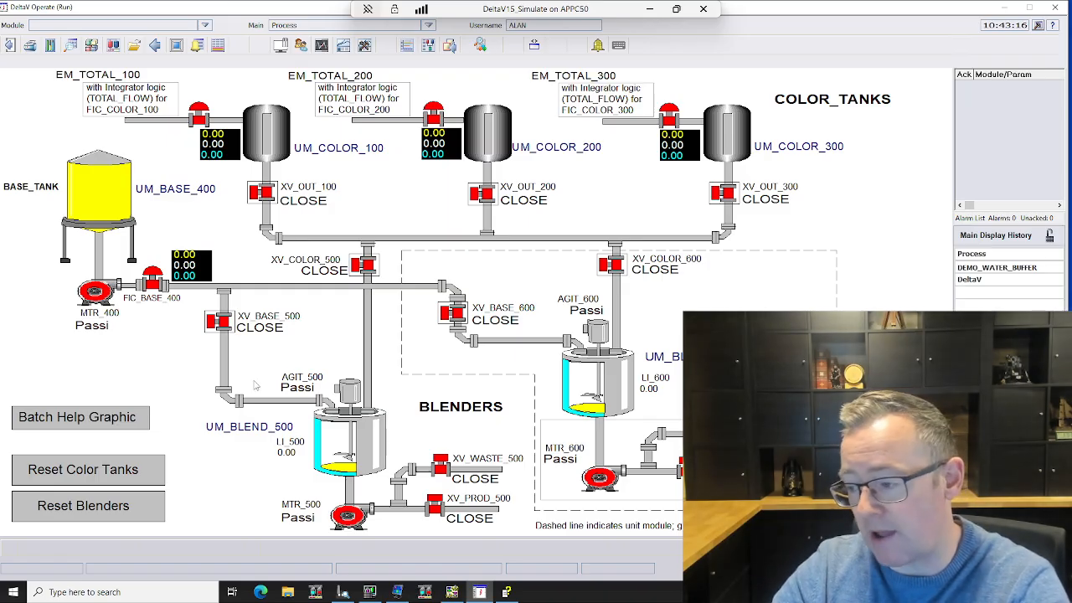
Step: Switch to DeltaV Books Online, look through the Batch Tutorial topics, and return to the Process display
mouse_move(508, 593)
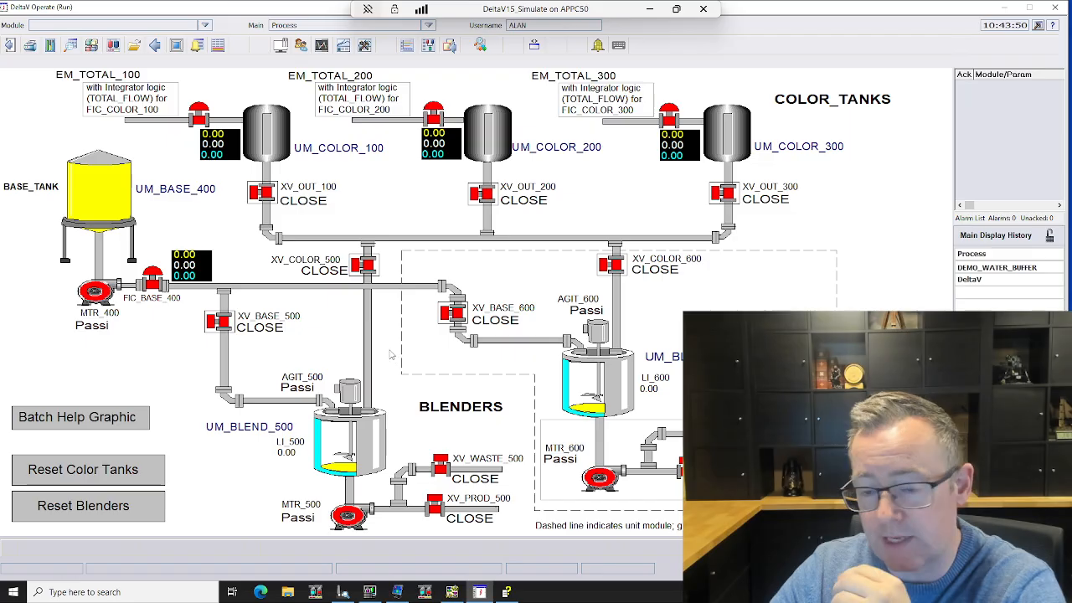
click(508, 592)
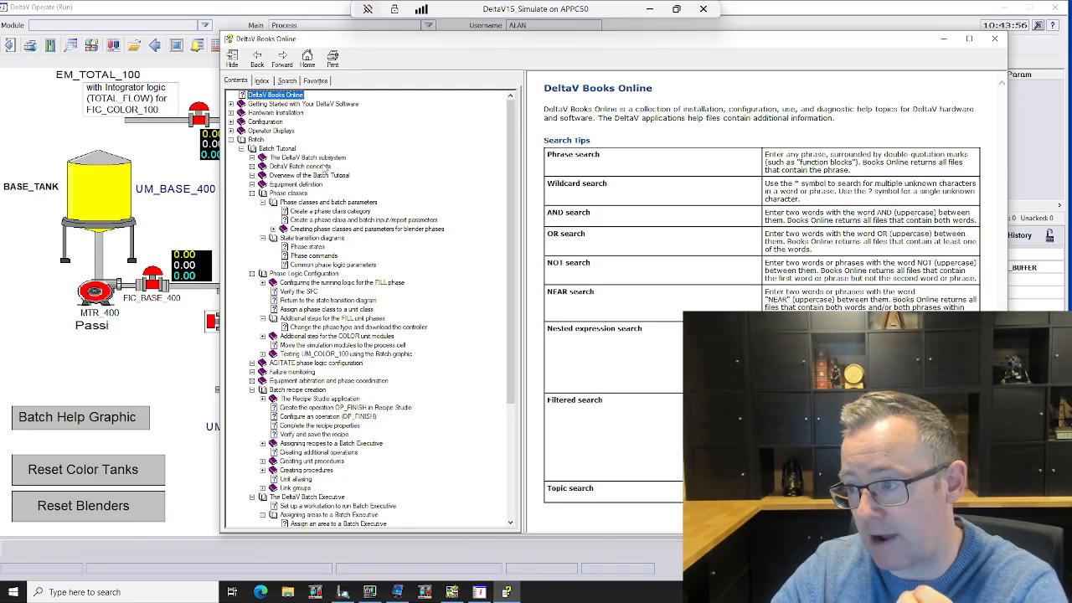
scroll(335, 216, down, 3)
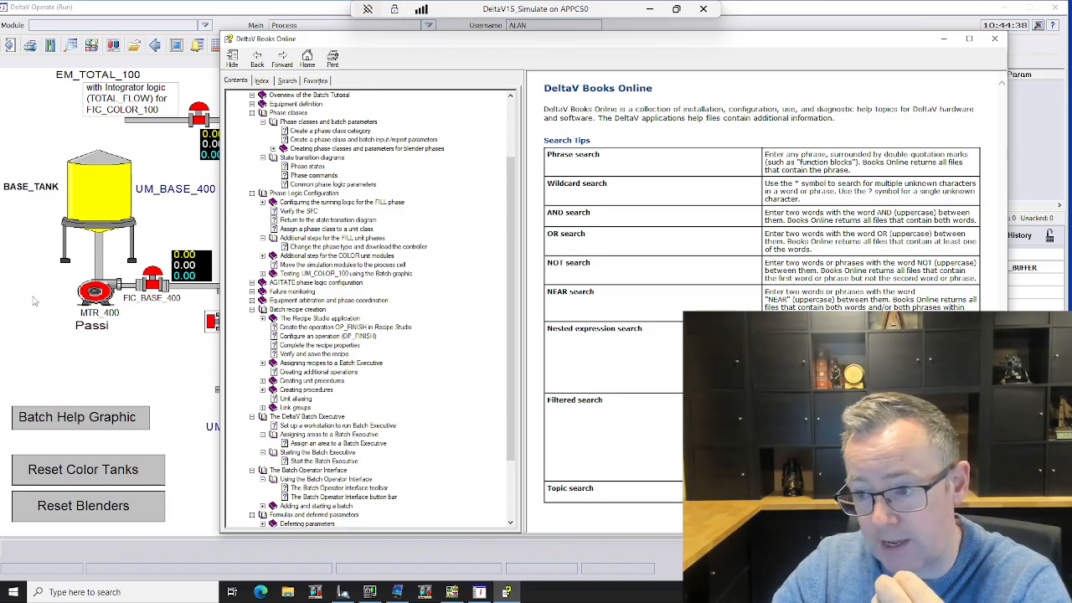
click(21, 299)
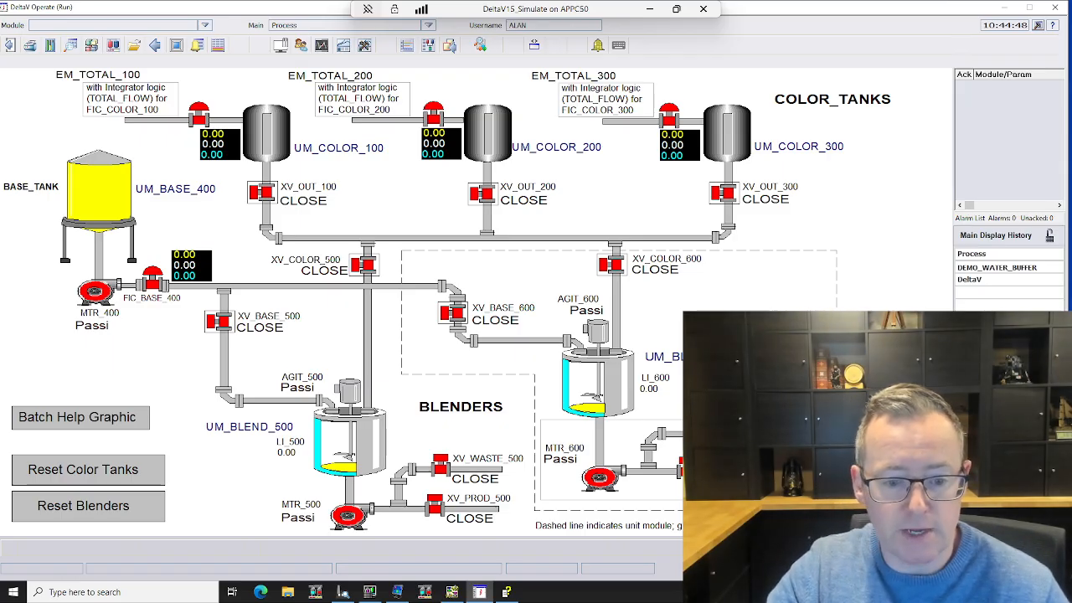
Step: Switch to the TIA Portal session, review the CAUSTIC_WASH block's structured code through the pre-rinse steps, and minimise the session
key(alt+Tab)
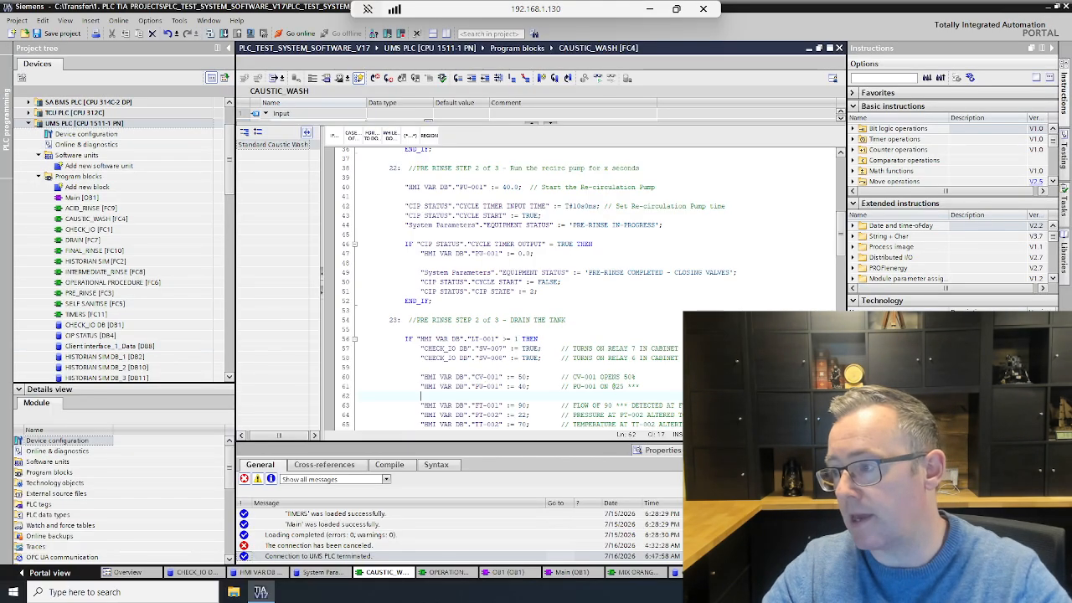
scroll(586, 289, up, 5)
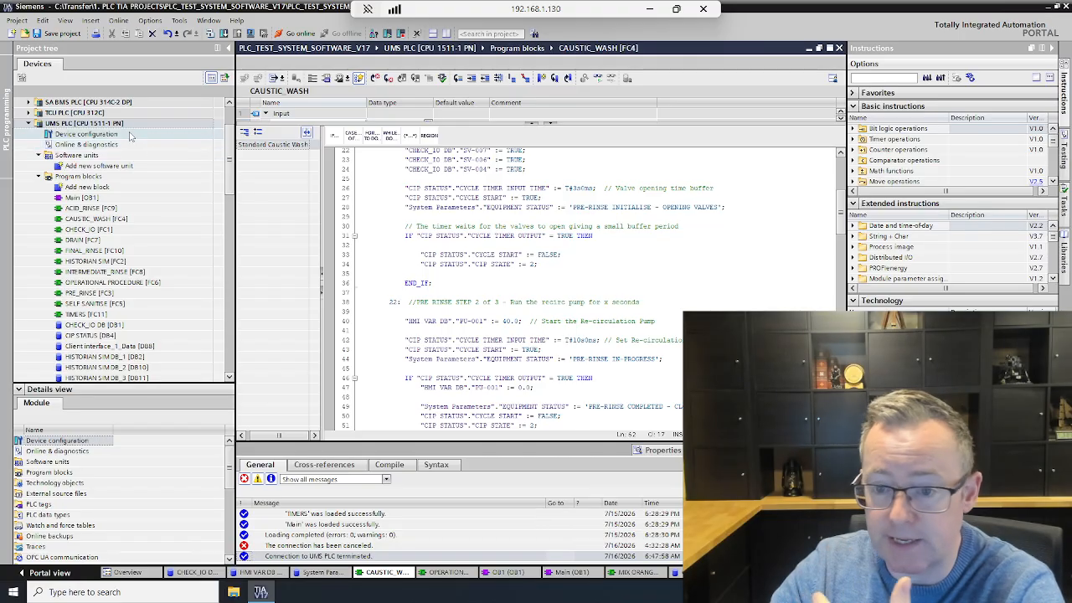
scroll(586, 295, up, 8)
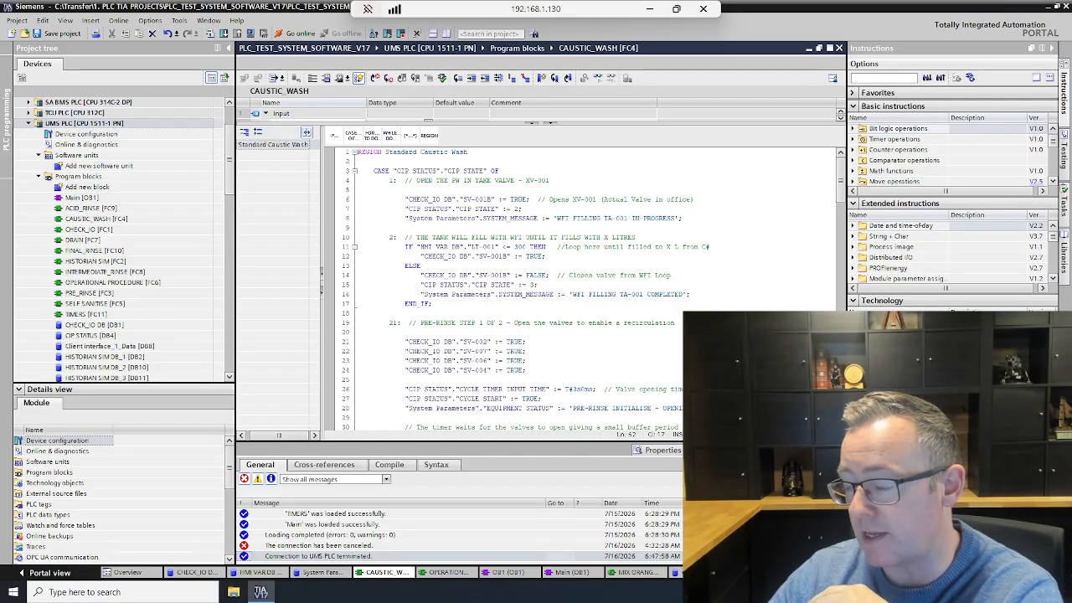
scroll(535, 289, down, 10)
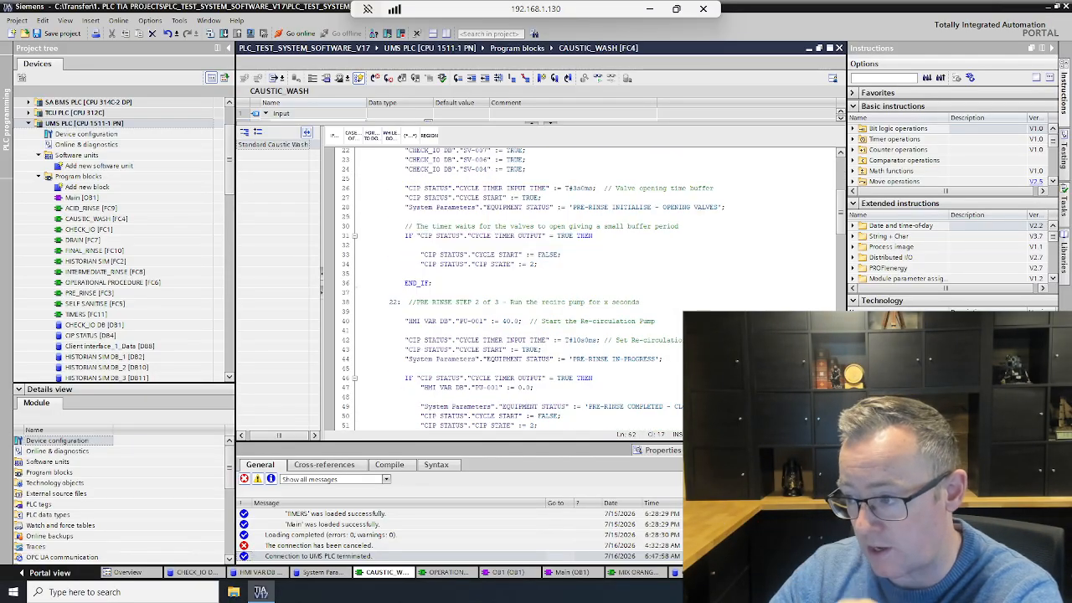
scroll(536, 288, down, 2)
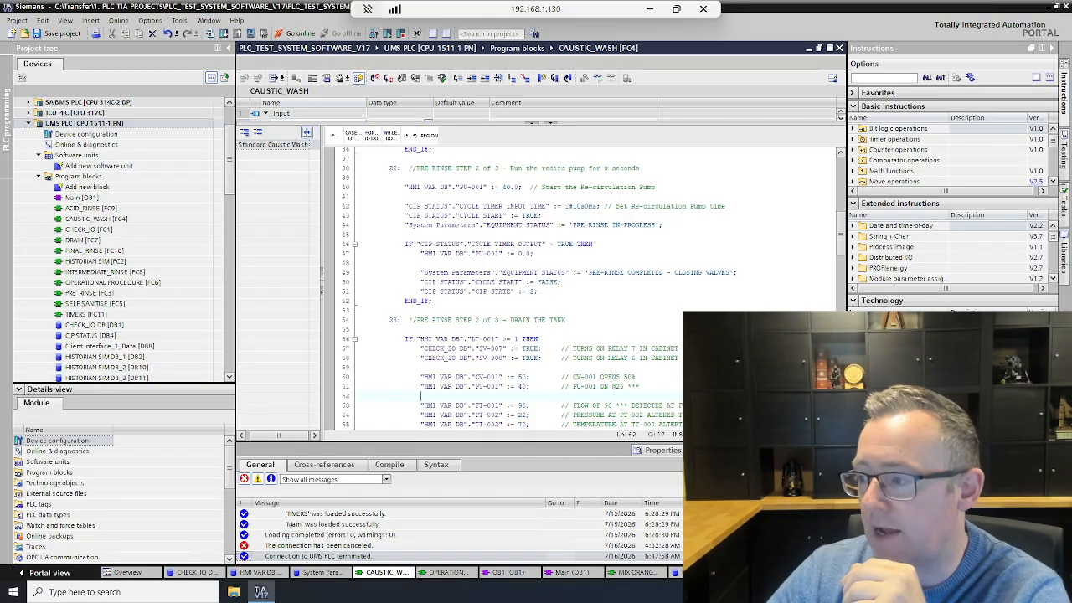
click(649, 12)
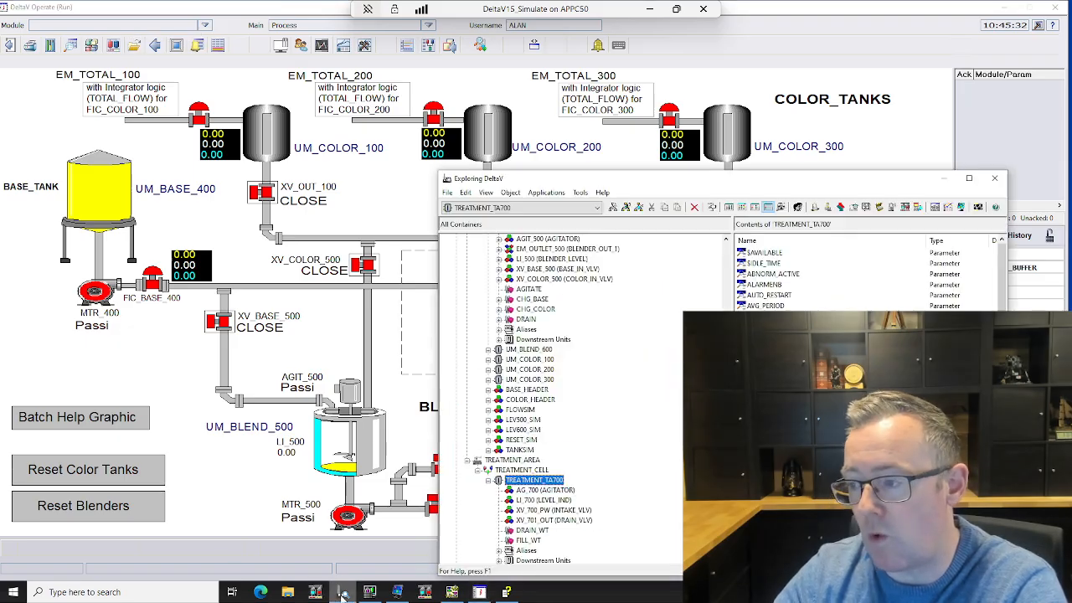
Step: Bring up DeltaV Explorer, reposition its window, and replace the main operator picture with DEMO_WATER_BUFFER
click(343, 592)
drag(544, 179, 321, 70)
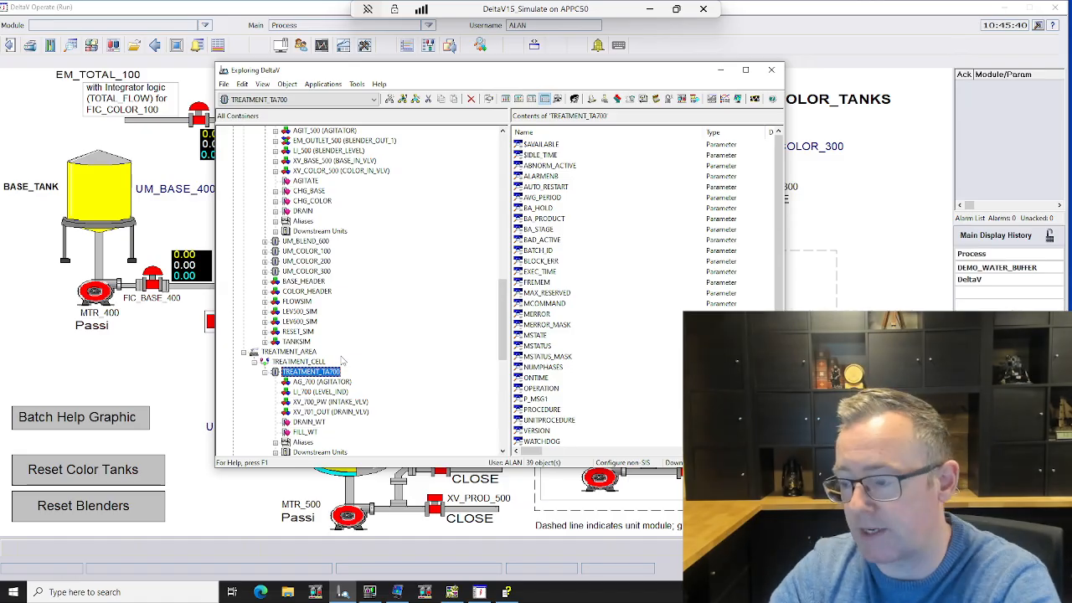
click(134, 45)
scroll(176, 126, down, 4)
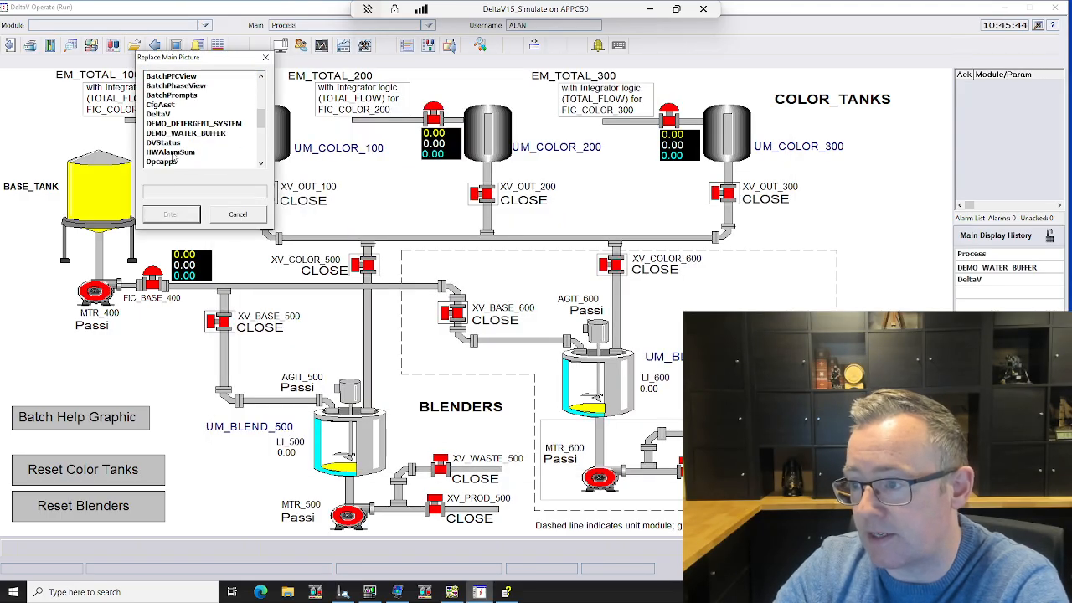
double_click(185, 133)
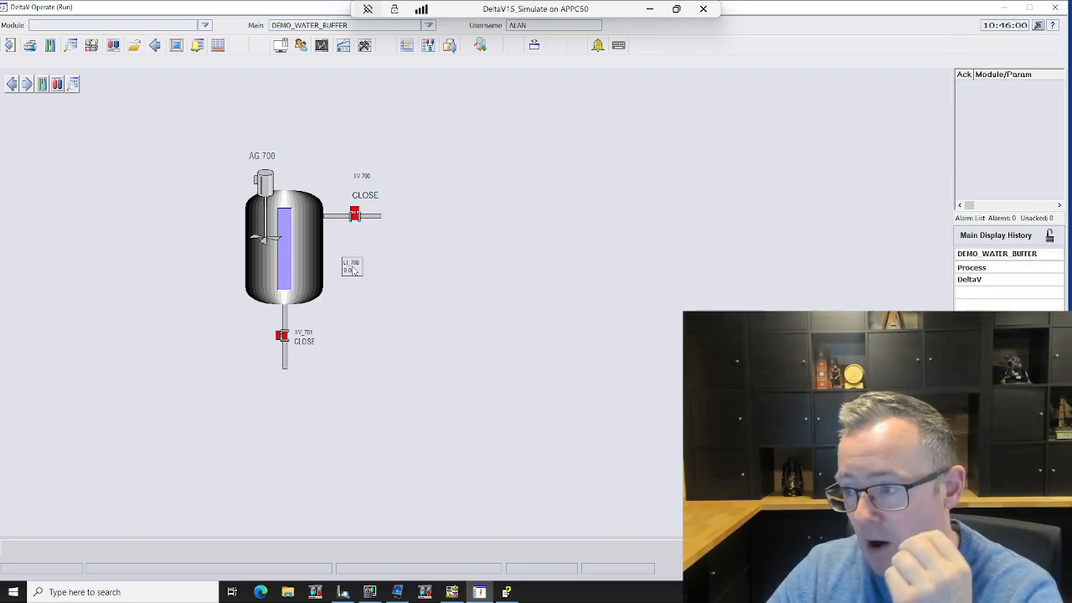
Step: Return to DeltaV Explorer beside the tank graphic and examine the WaterTreatment control module and phase classes in the library
click(342, 595)
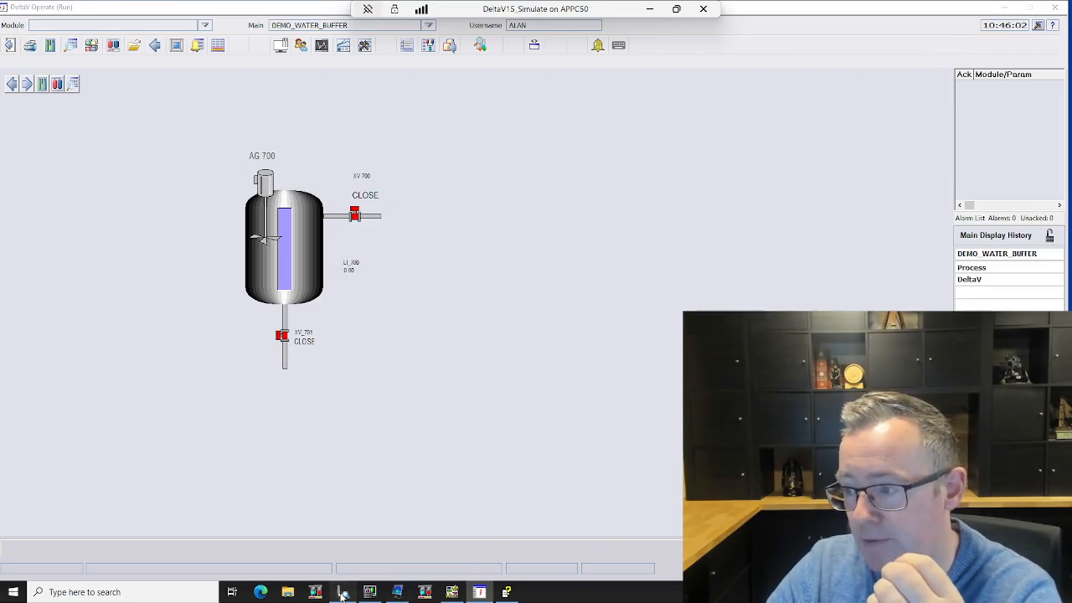
scroll(402, 311, up, 10)
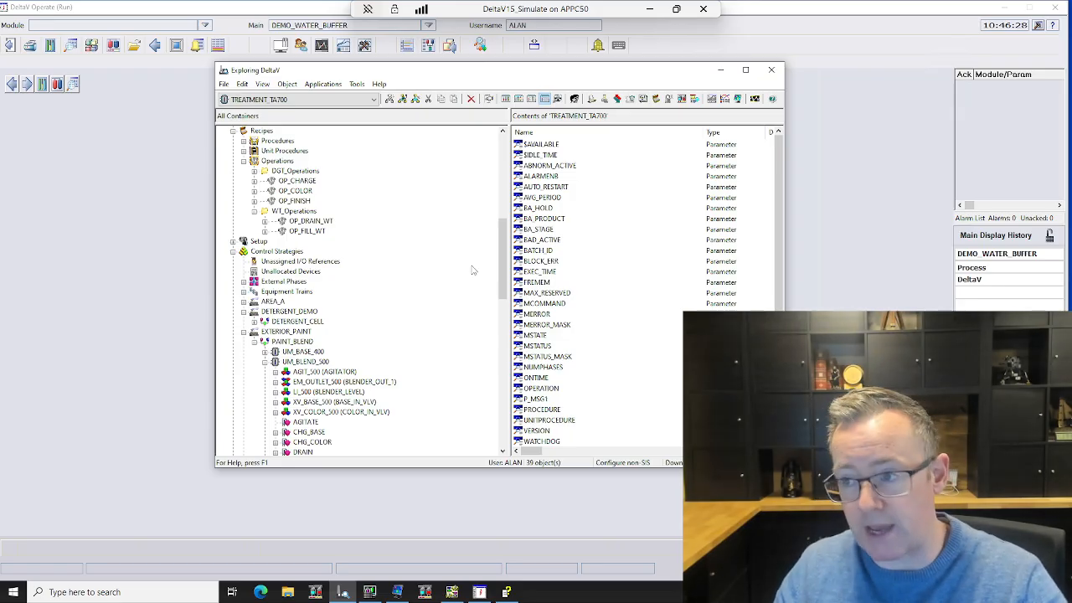
drag(466, 72, 611, 103)
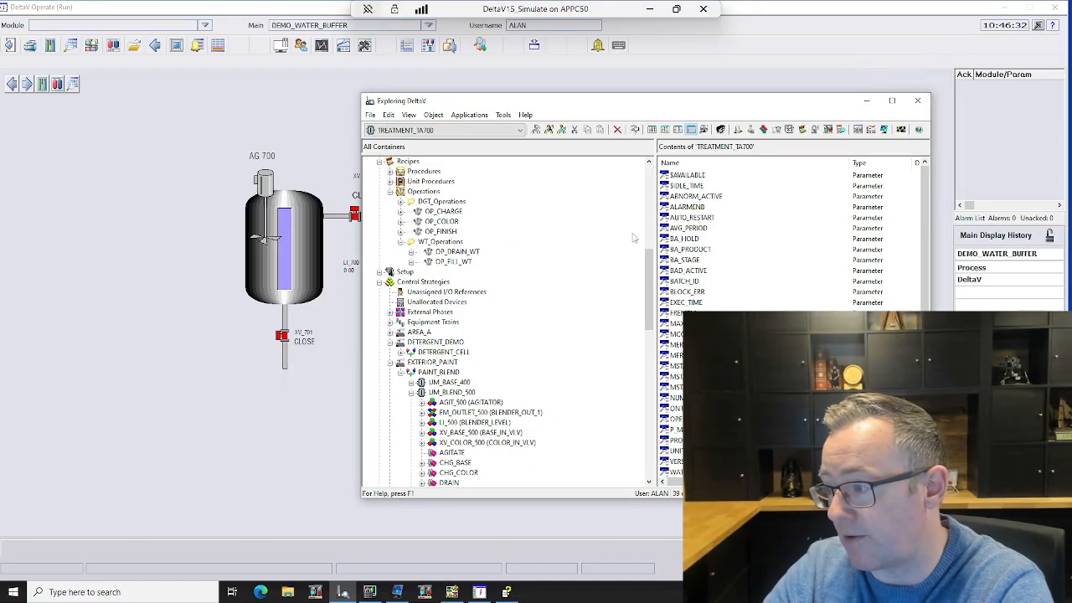
drag(651, 270, 649, 188)
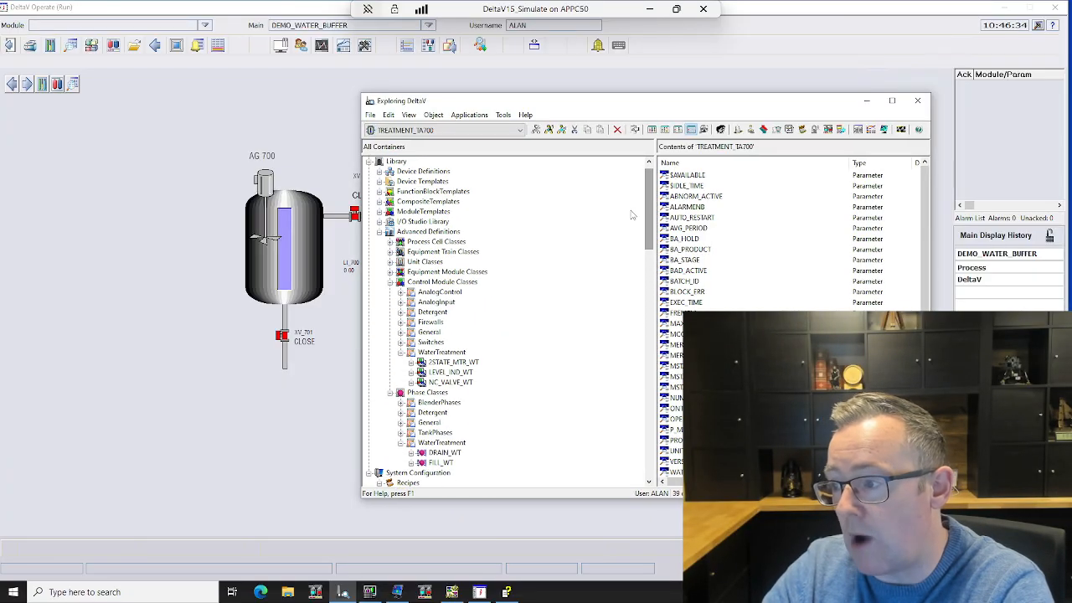
click(473, 362)
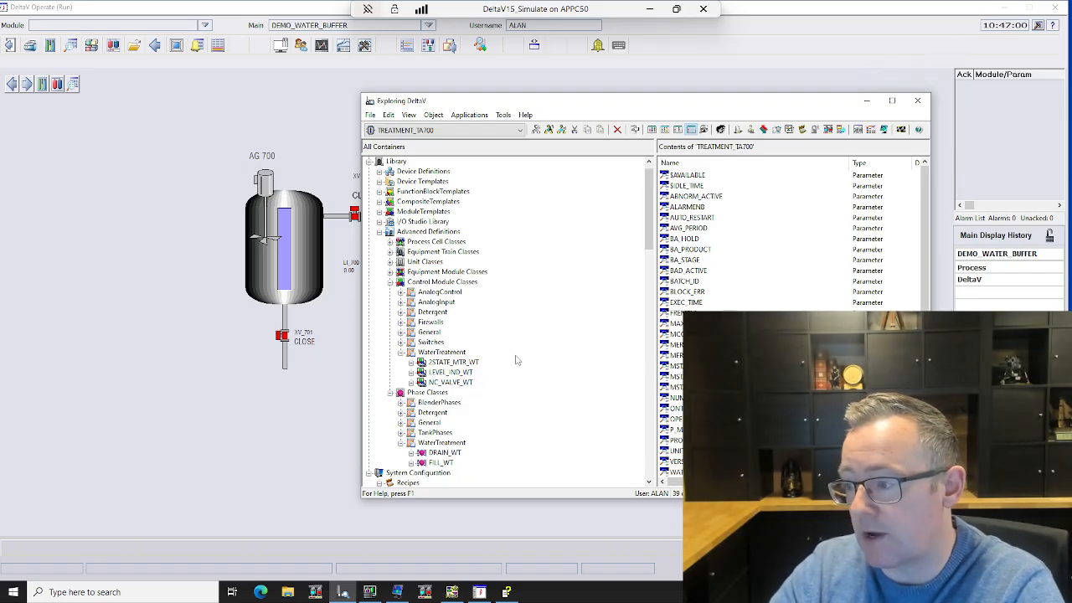
scroll(514, 387, down, 1)
scroll(514, 387, down, 1)
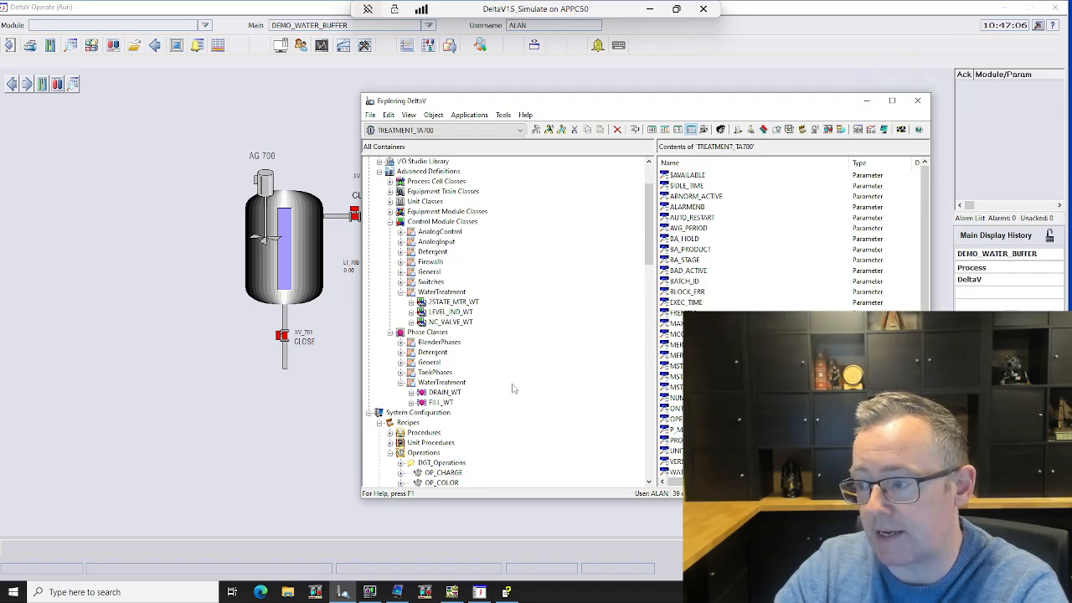
Step: Open the DRAIN_WT phase class in Control Studio and drill down into its Running logic
click(448, 393)
right_click(447, 393)
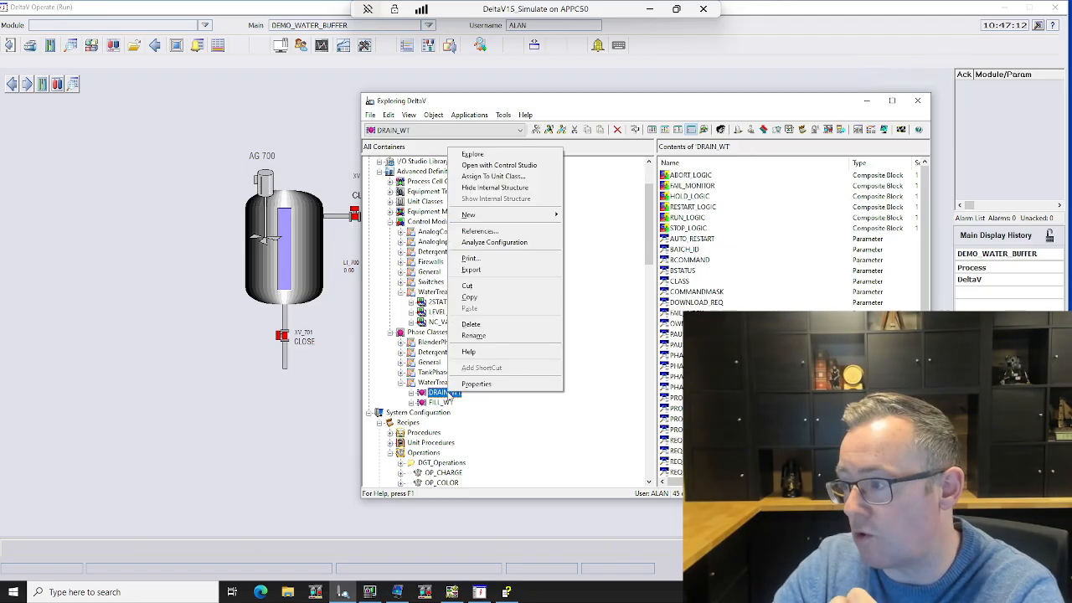
click(527, 165)
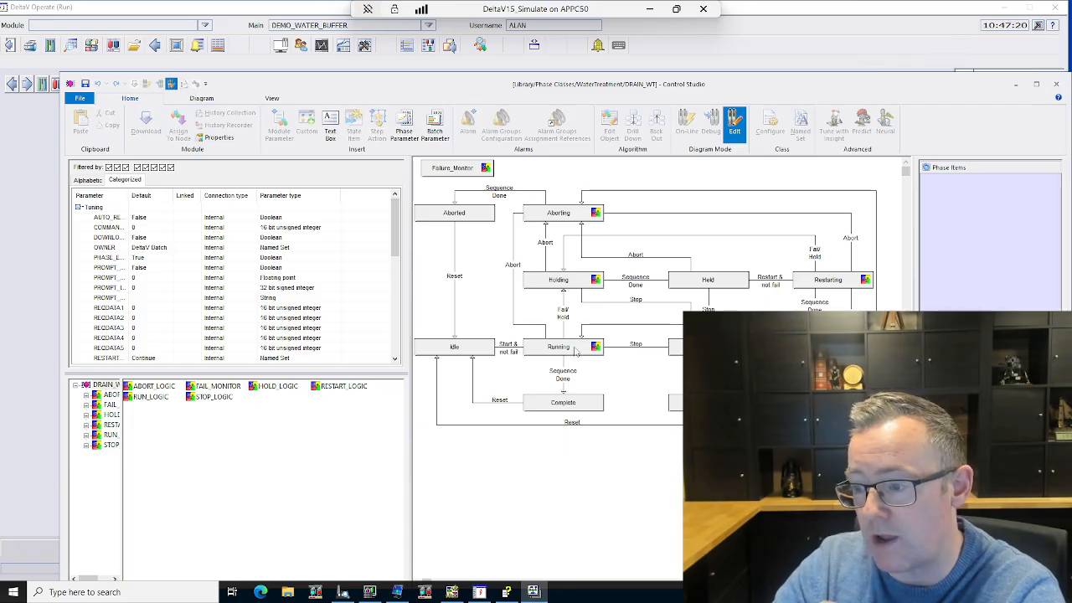
click(573, 347)
double_click(574, 347)
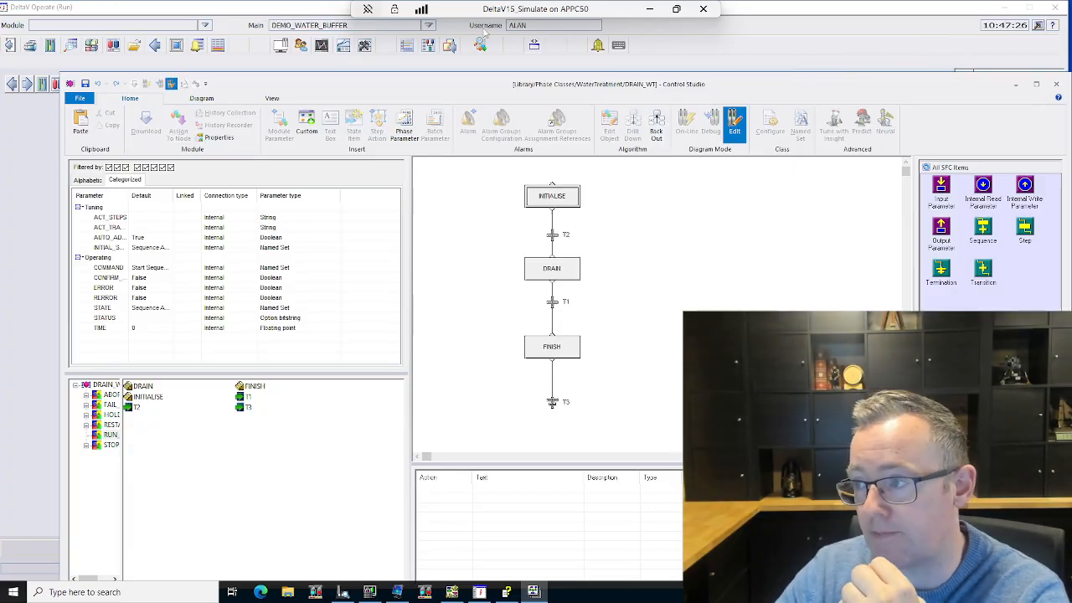
Step: Reposition Control Studio, inspect the properties of action A1 in the DRAIN step, and close them without changes
drag(433, 83, 629, 367)
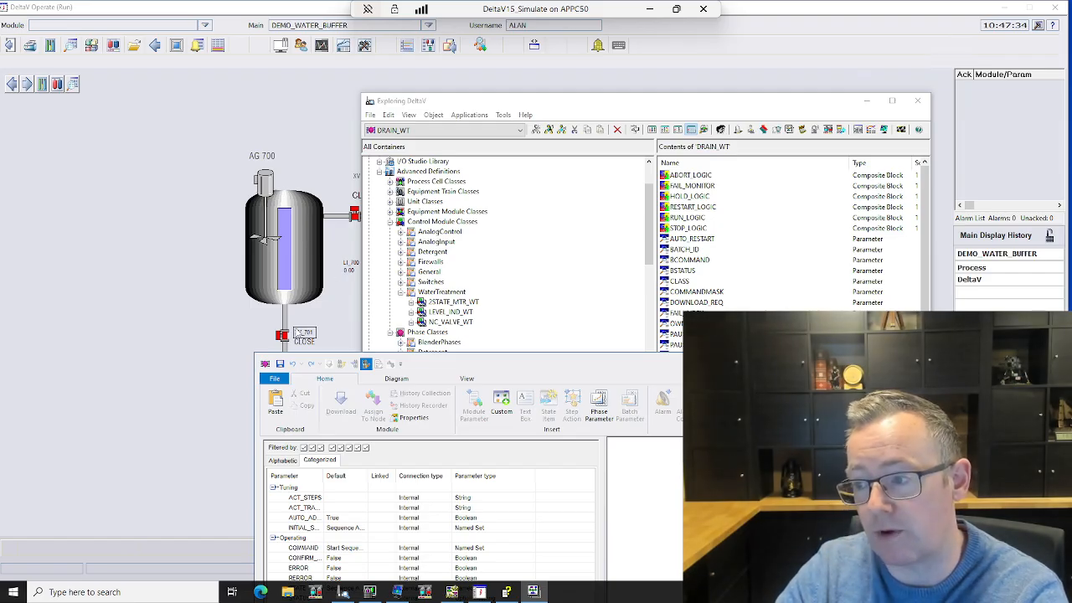
drag(591, 368, 364, 100)
click(532, 274)
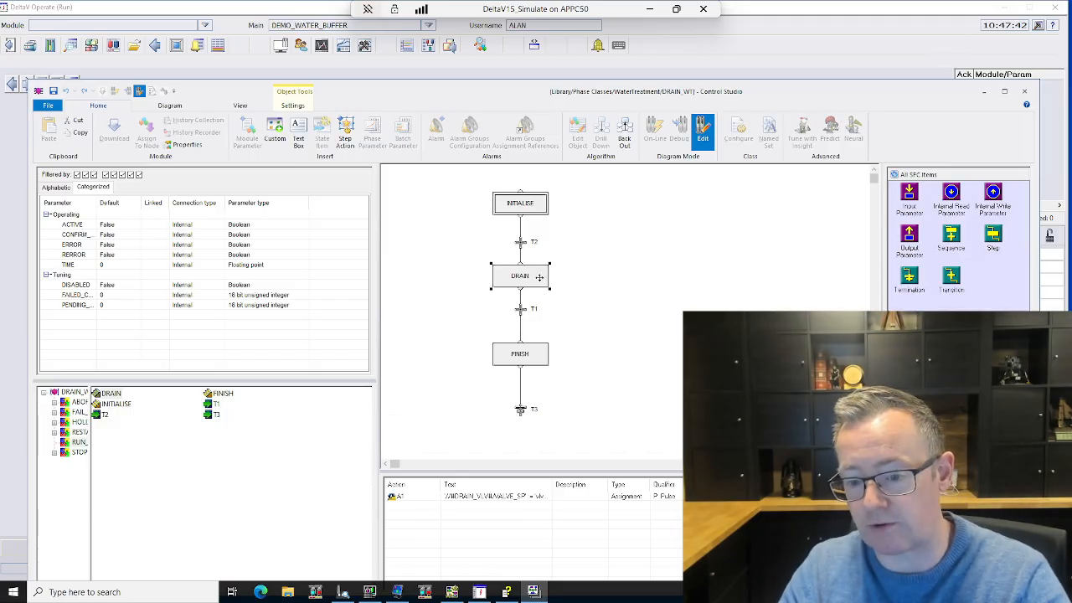
double_click(428, 500)
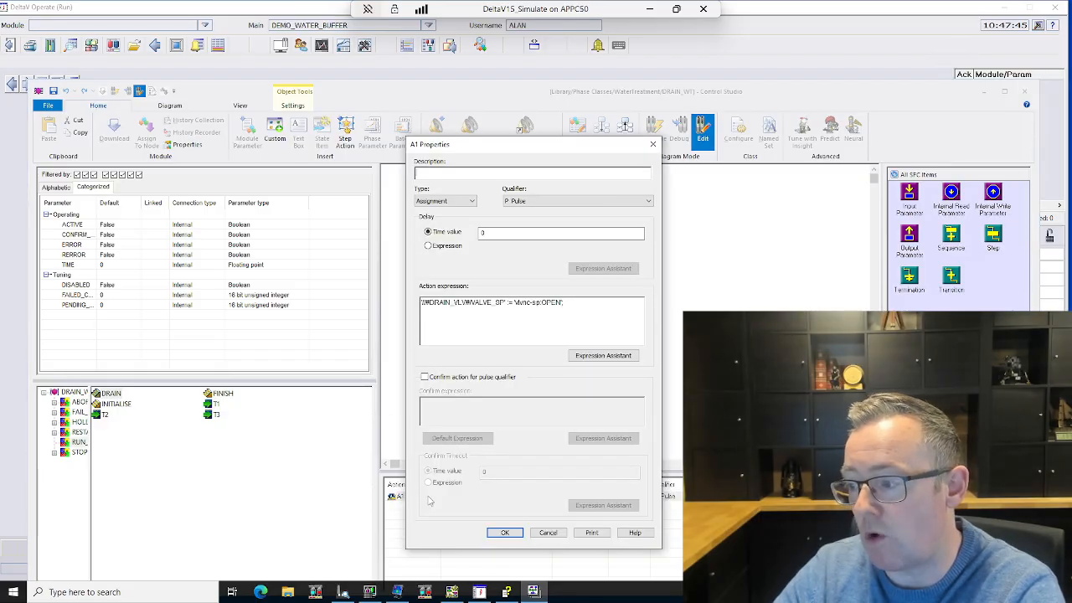
click(653, 146)
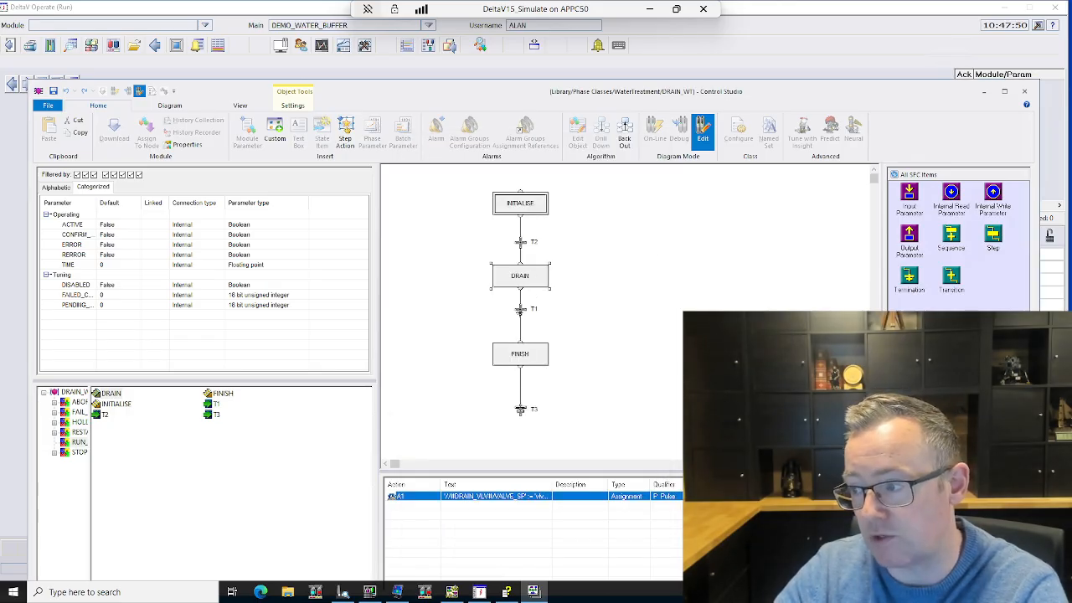
Step: Inspect the condition of transition T1 between the DRAIN and FINISH steps without changing it, and close Control Studio
click(520, 308)
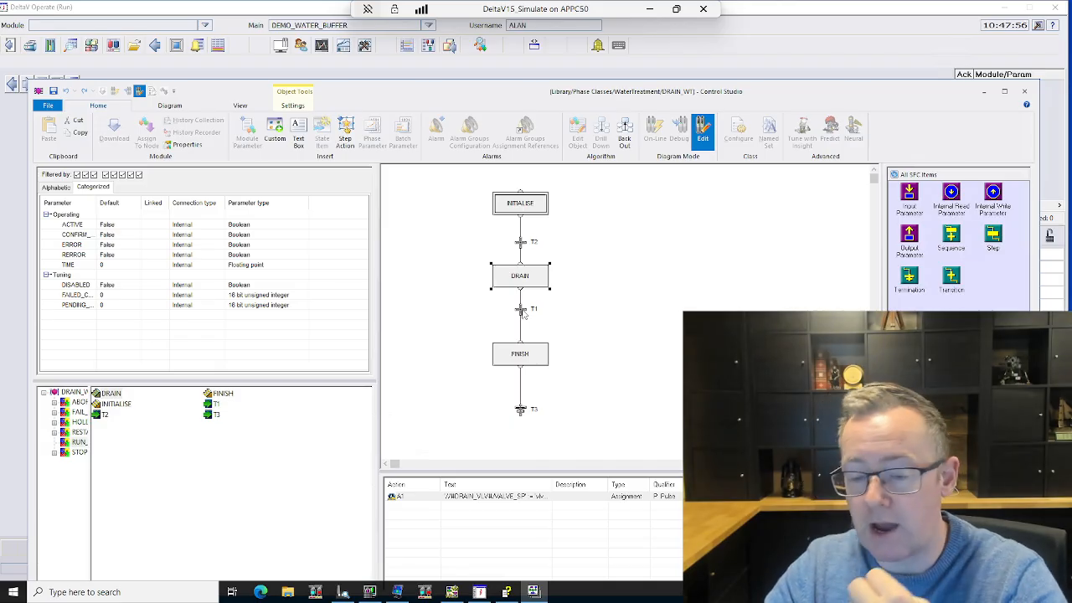
click(521, 311)
double_click(521, 310)
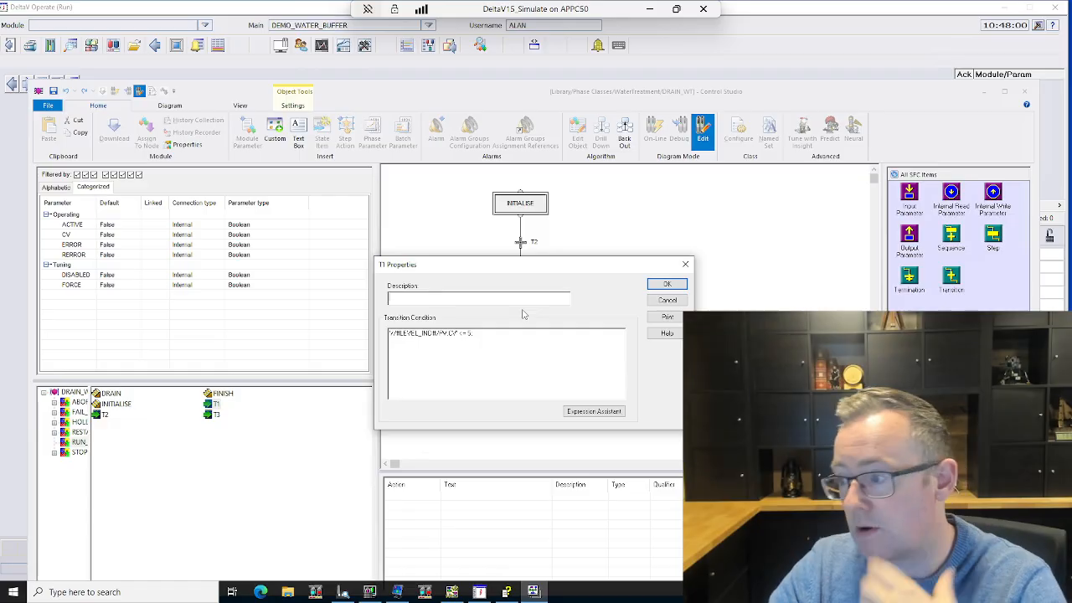
click(680, 301)
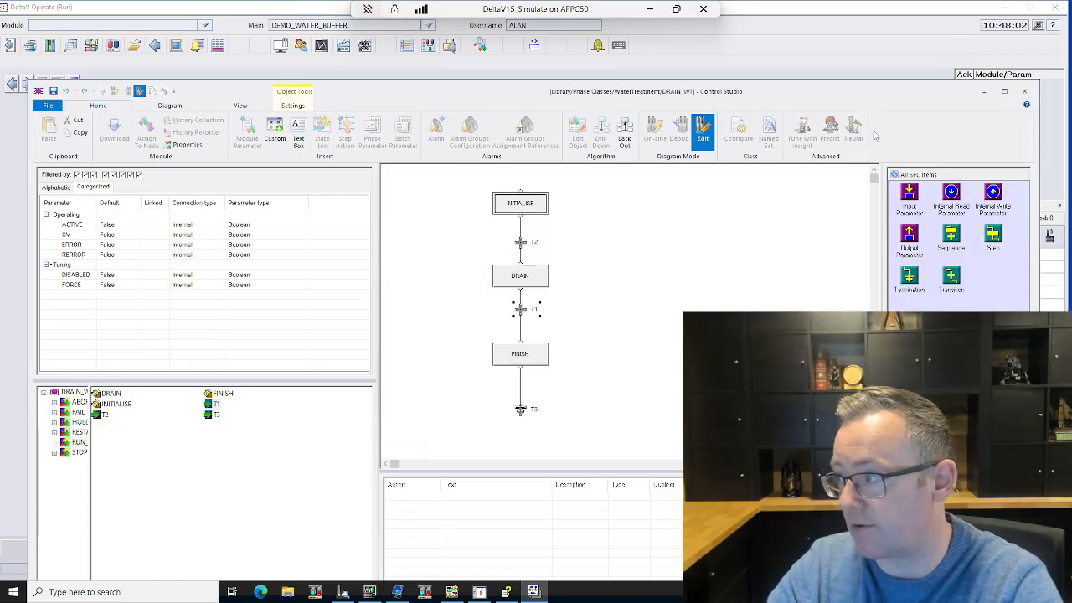
click(1024, 92)
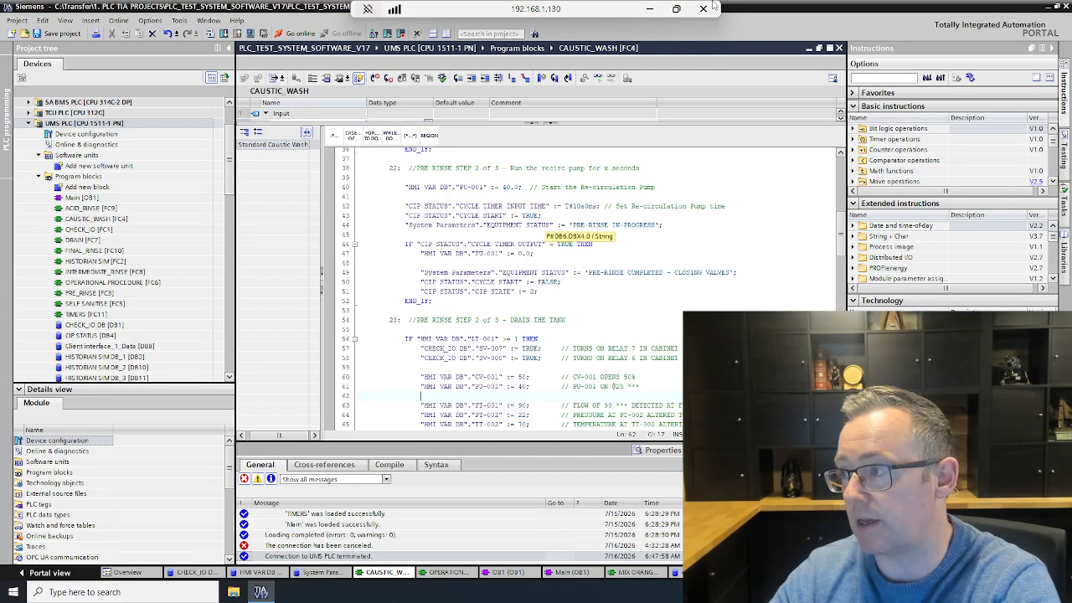
Step: Return to the DeltaV session, collapse EXTERIOR_PAINT, and compare the TREATMENT_TA700 modules and phases with the WaterTreatment library classes and WT_Operations
click(651, 10)
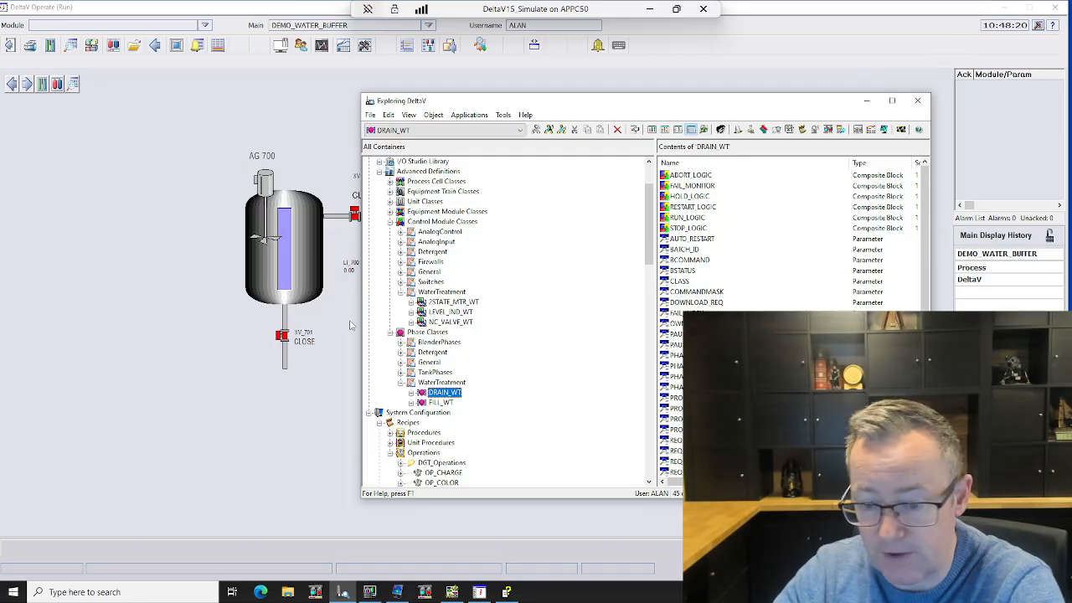
scroll(536, 324, down, 5)
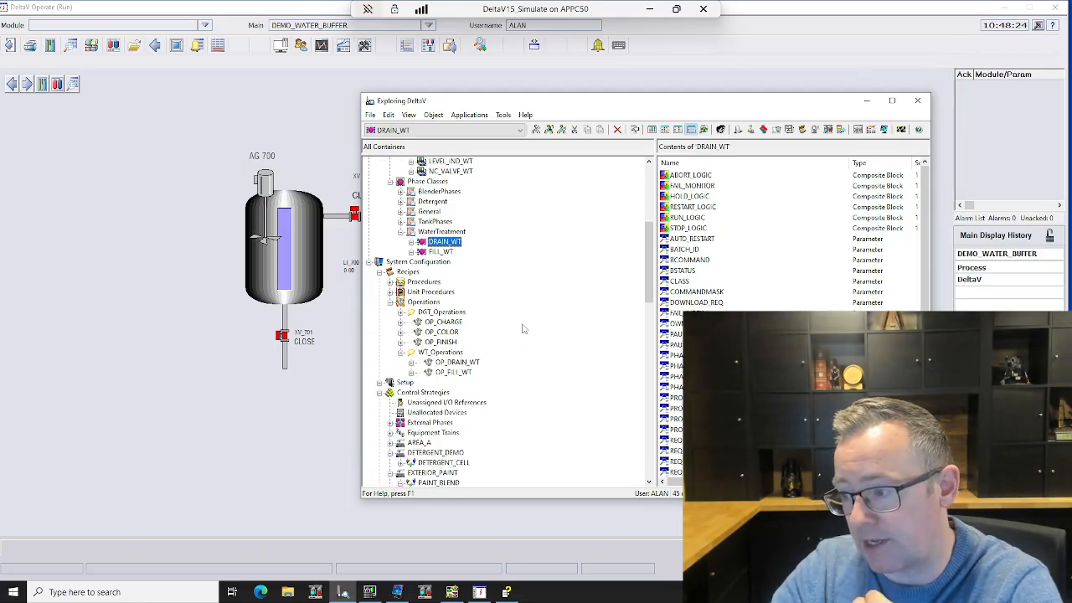
scroll(522, 328, down, 5)
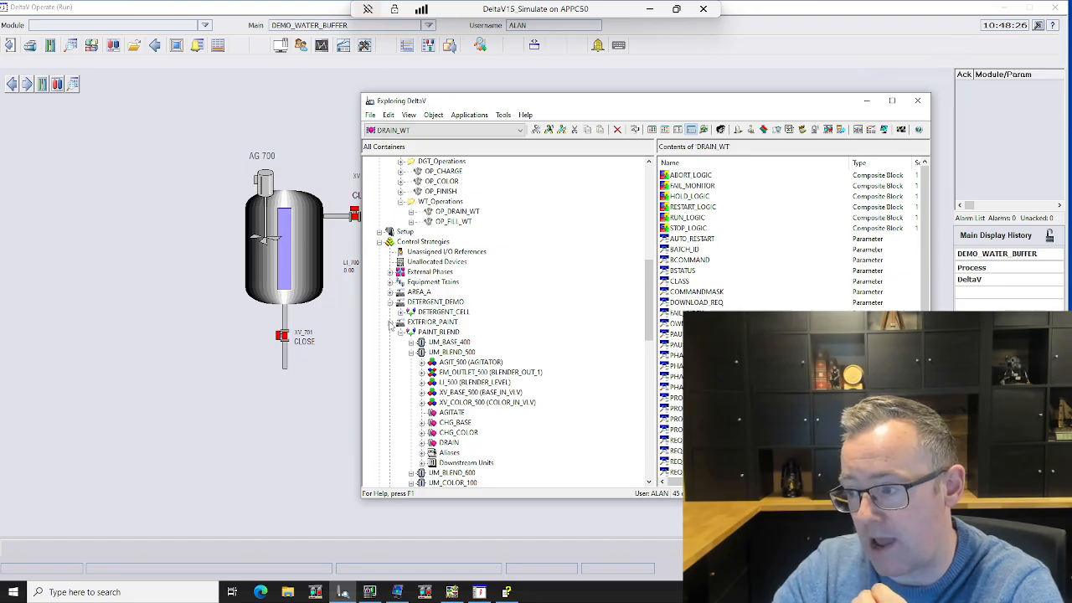
click(390, 322)
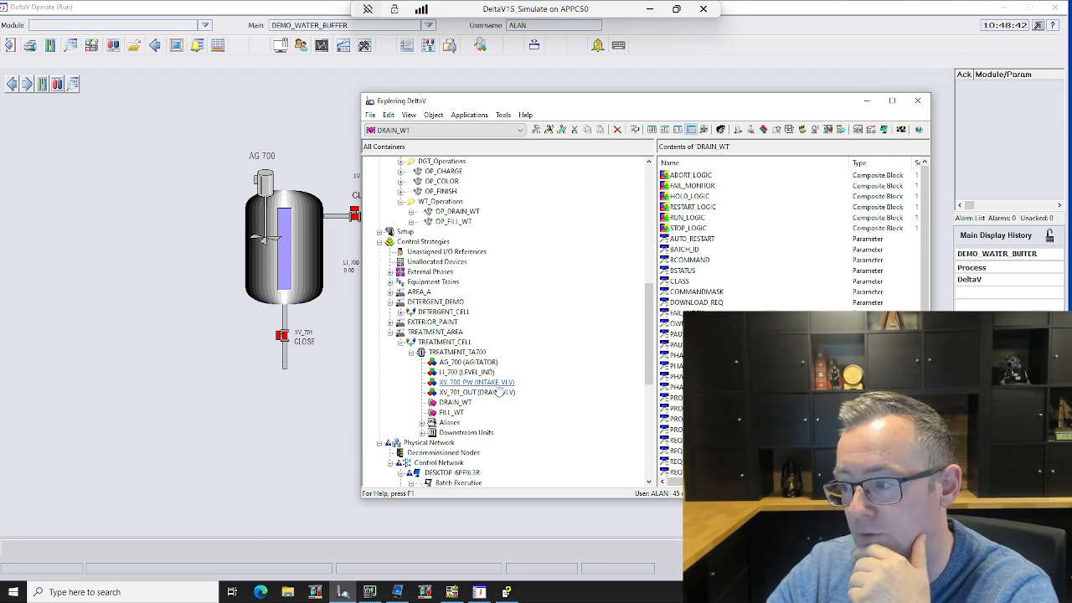
scroll(502, 395, up, 7)
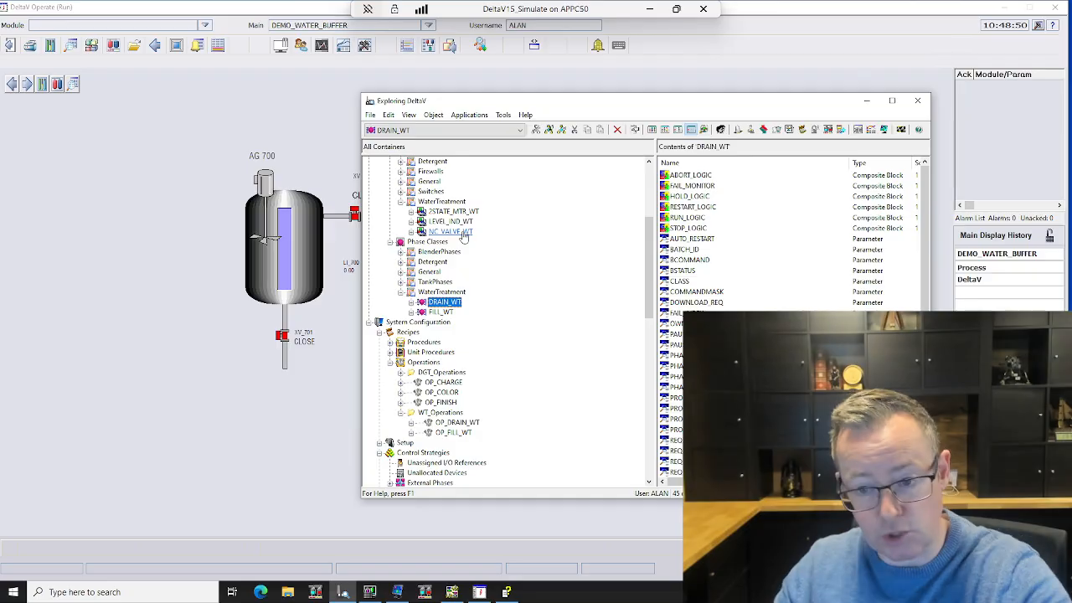
scroll(463, 237, down, 7)
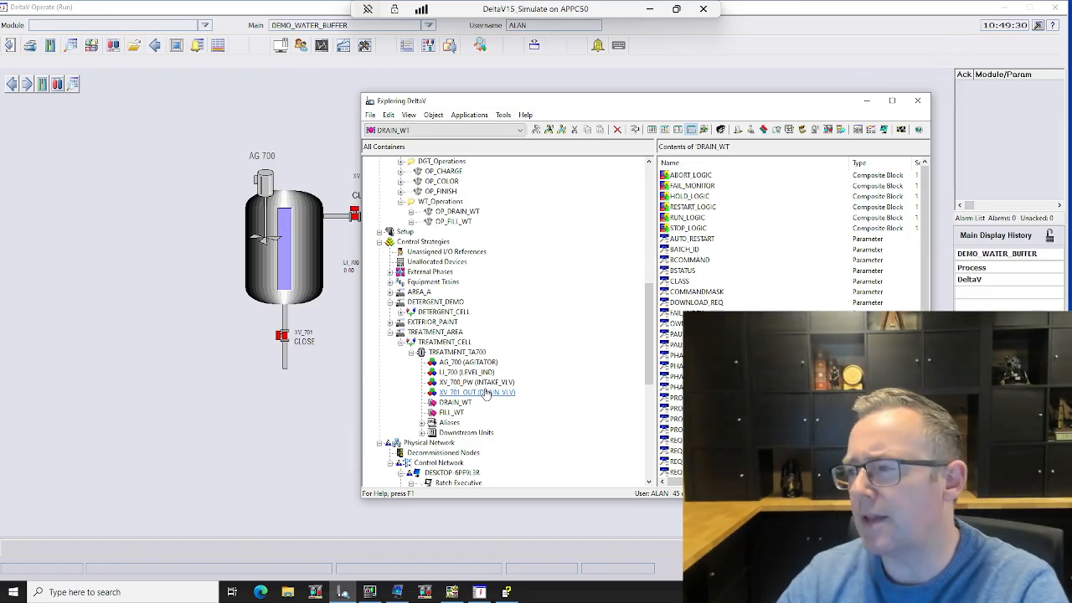
scroll(486, 393, up, 4)
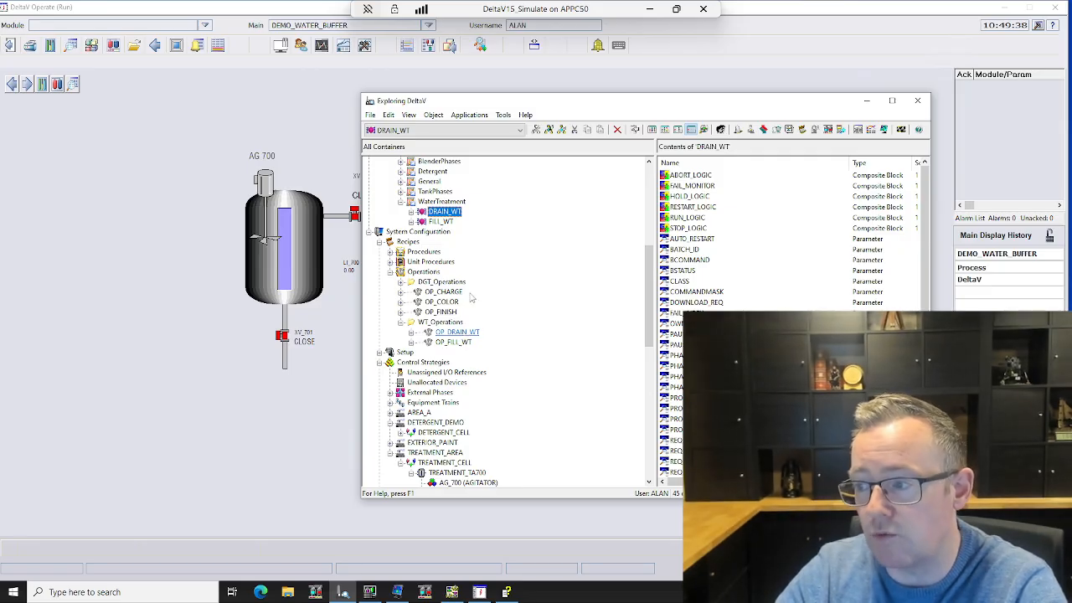
Step: Expand the recipe Procedures, examine the PRC_PAINT procedure in Recipe Studio, and close it
click(390, 252)
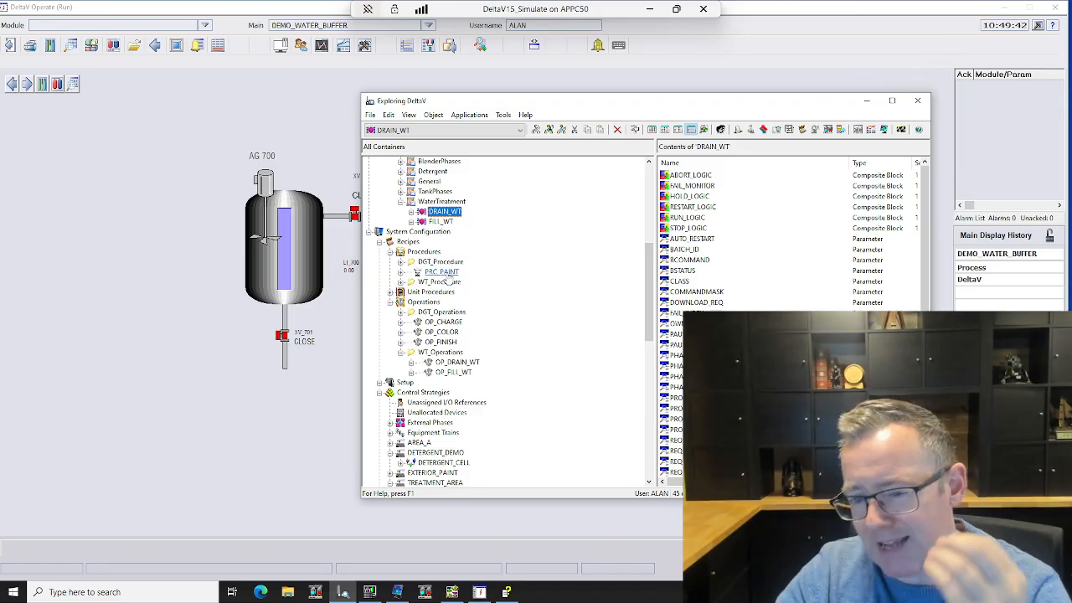
click(442, 272)
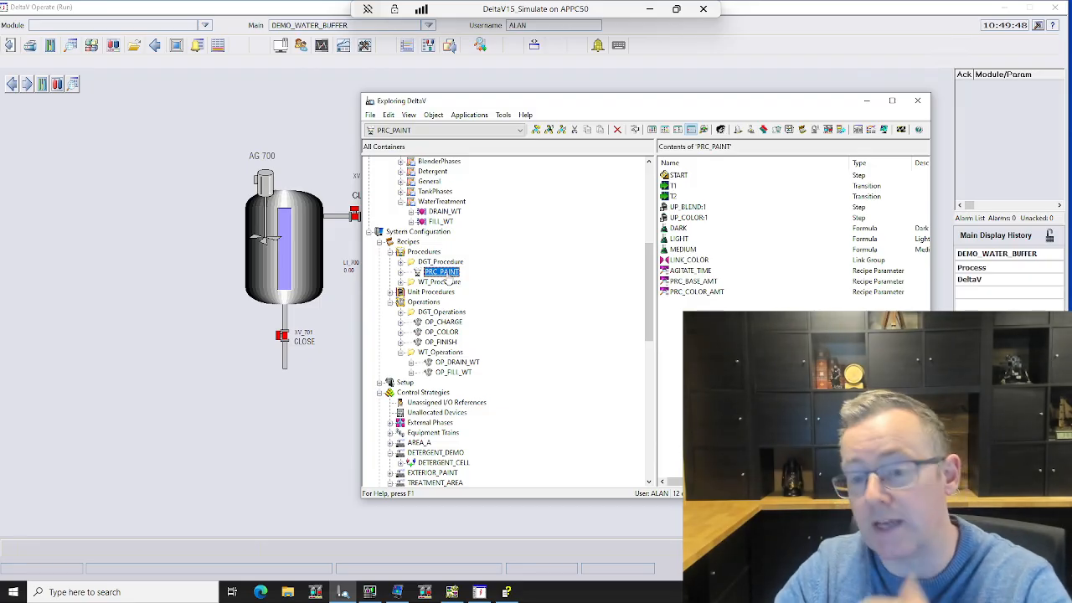
right_click(441, 273)
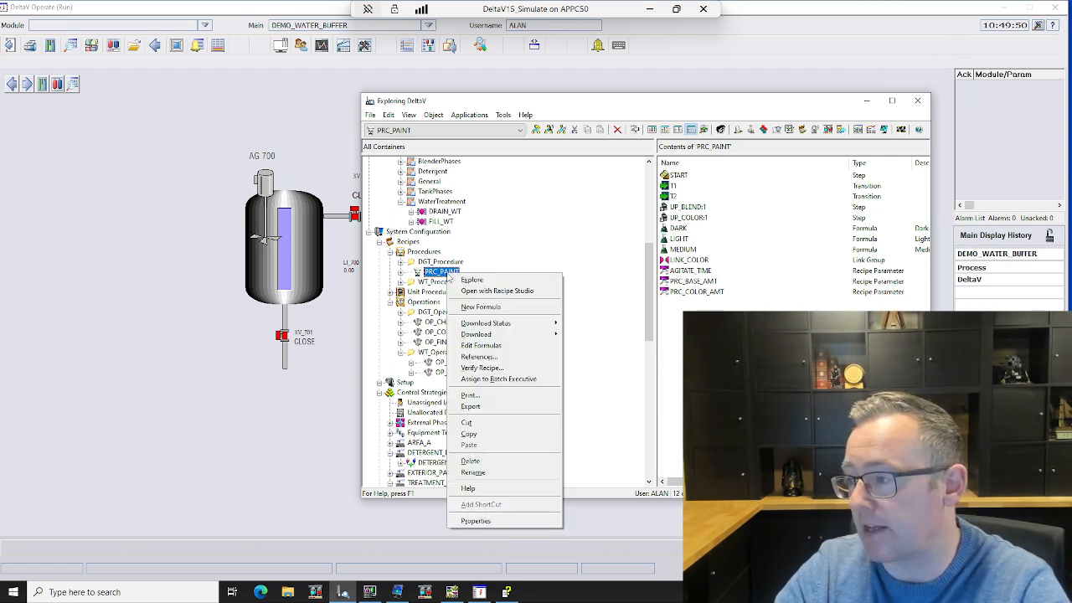
click(503, 292)
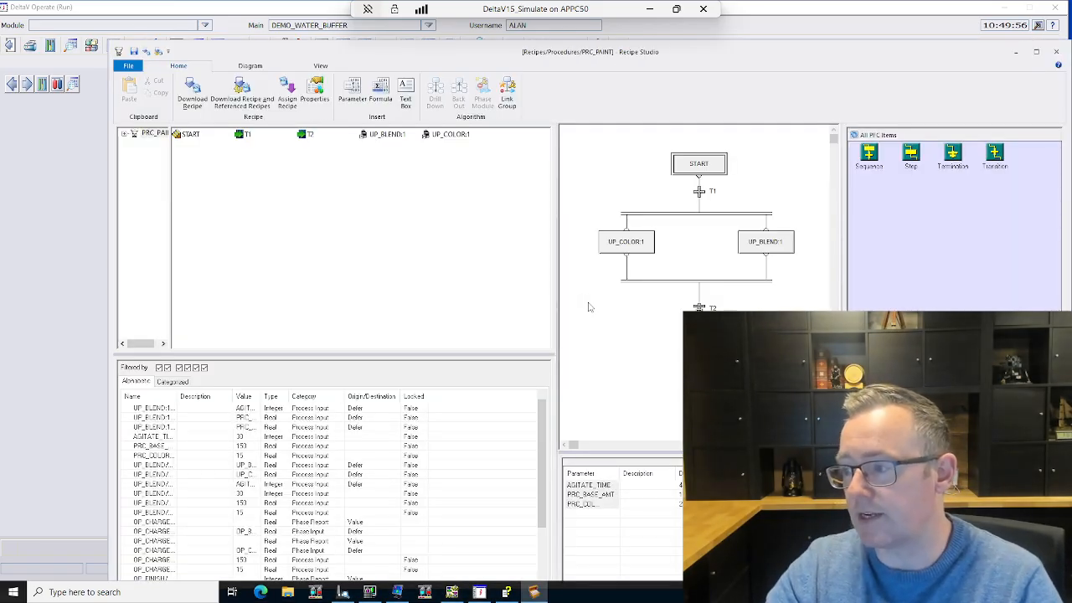
drag(691, 50, 652, 28)
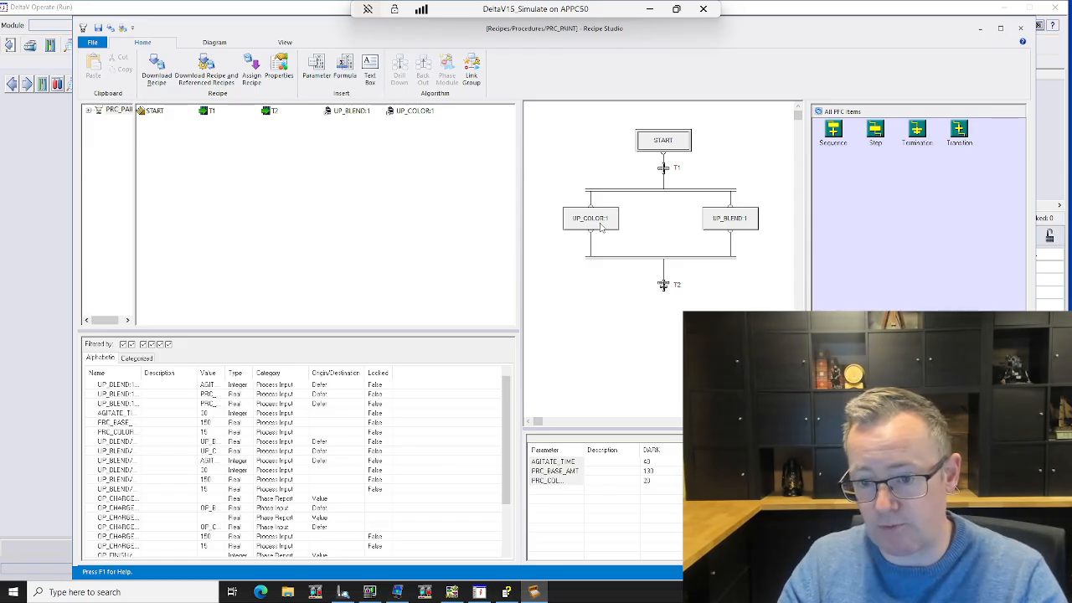
click(1021, 29)
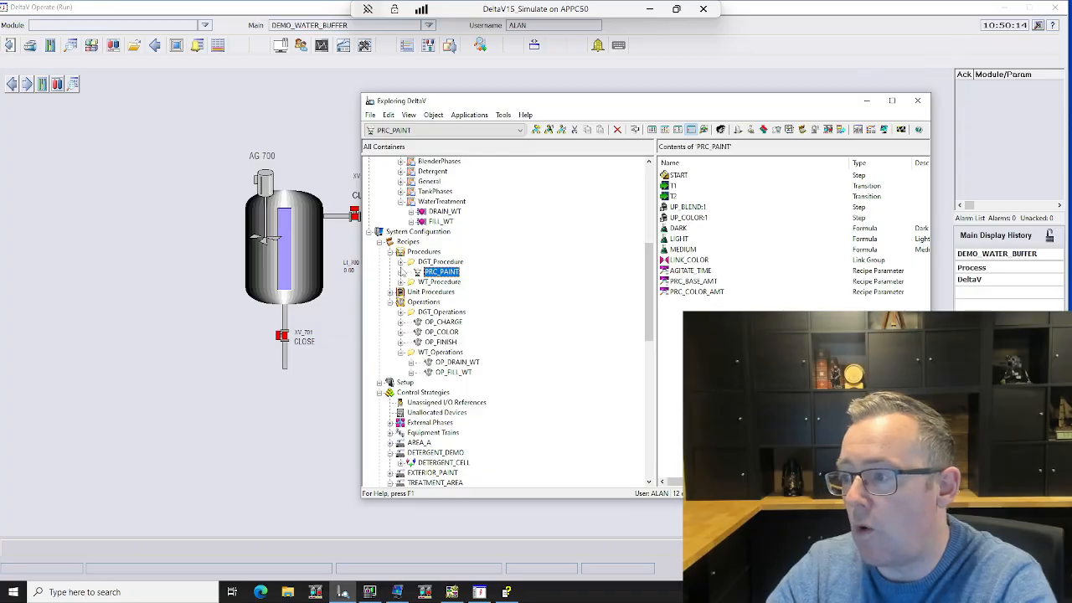
Step: Show the contents of the PRC_WT procedure, minimise DeltaV Explorer, and bring up the DeltaV Batch Operator Interface
click(400, 282)
click(449, 292)
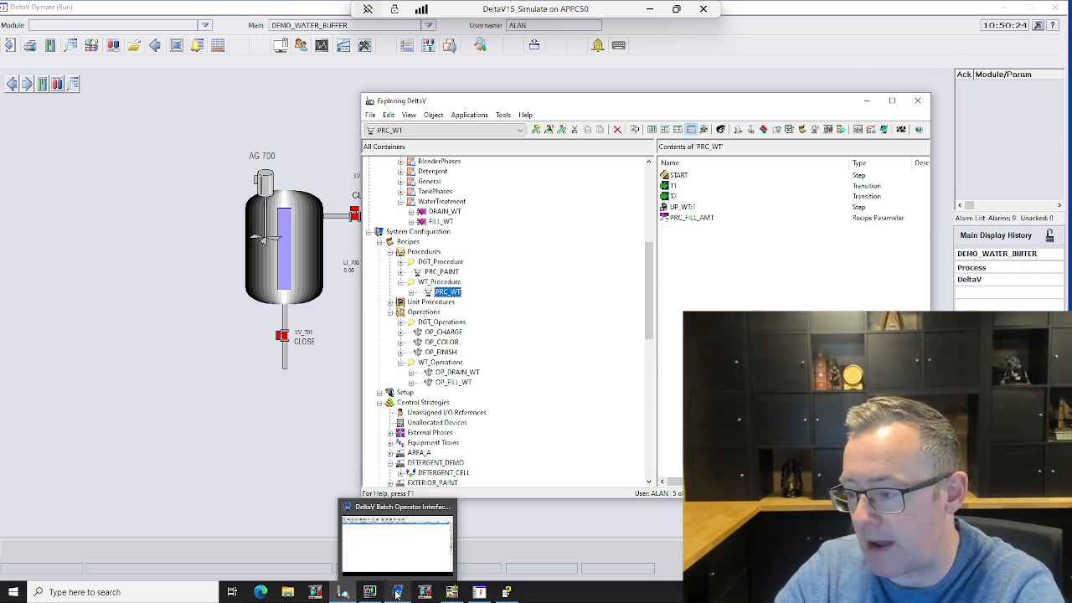
mouse_move(398, 595)
click(867, 102)
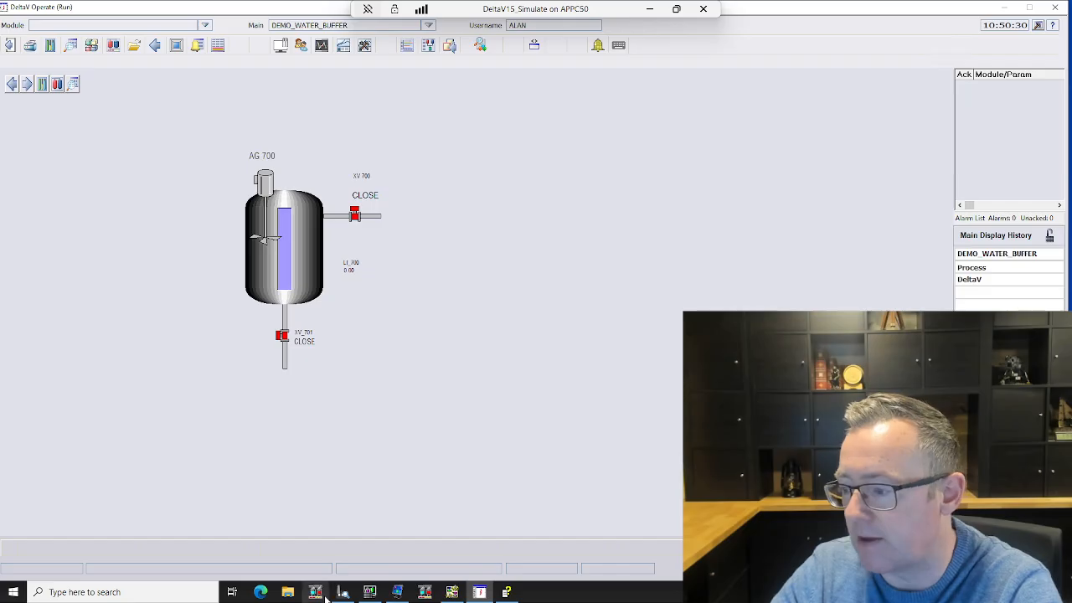
click(396, 592)
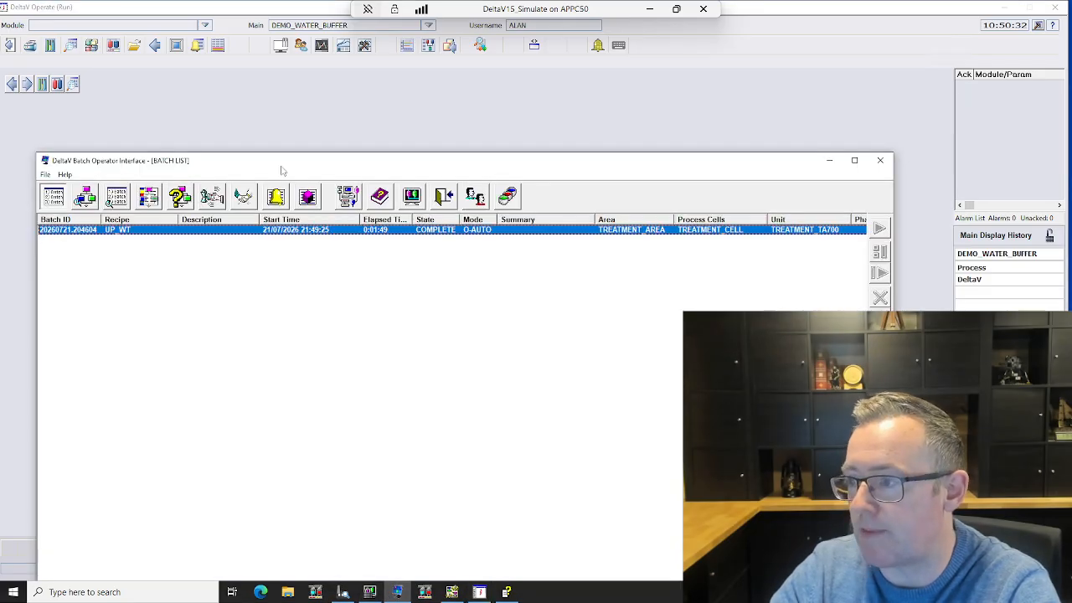
drag(273, 161, 359, 76)
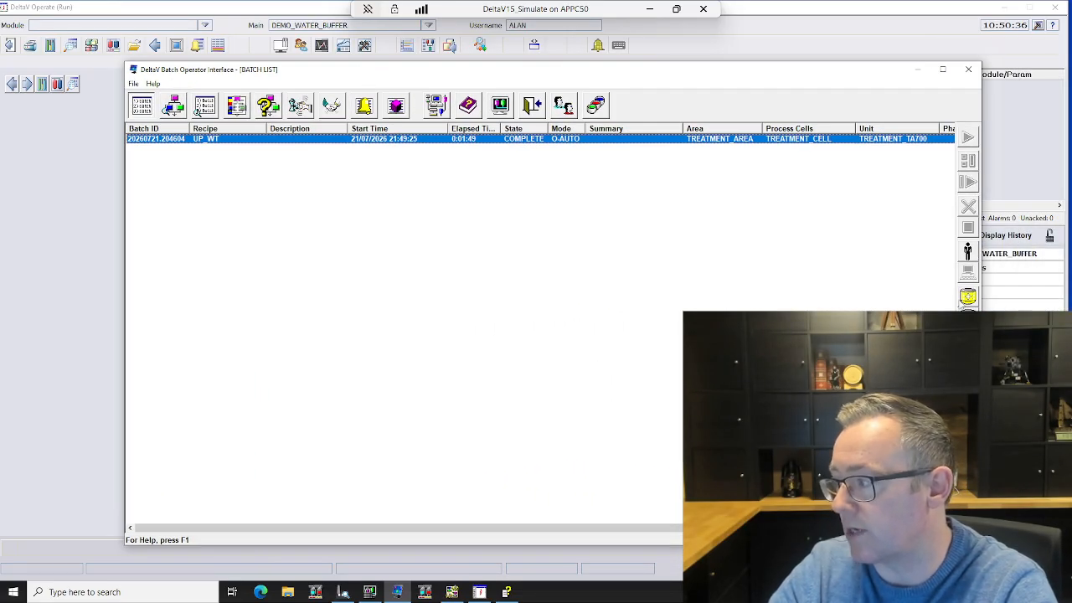
Step: Create a batch from the UP_WT recipe, binding its UP_WT step to unit TREATMENT_TA700
click(204, 107)
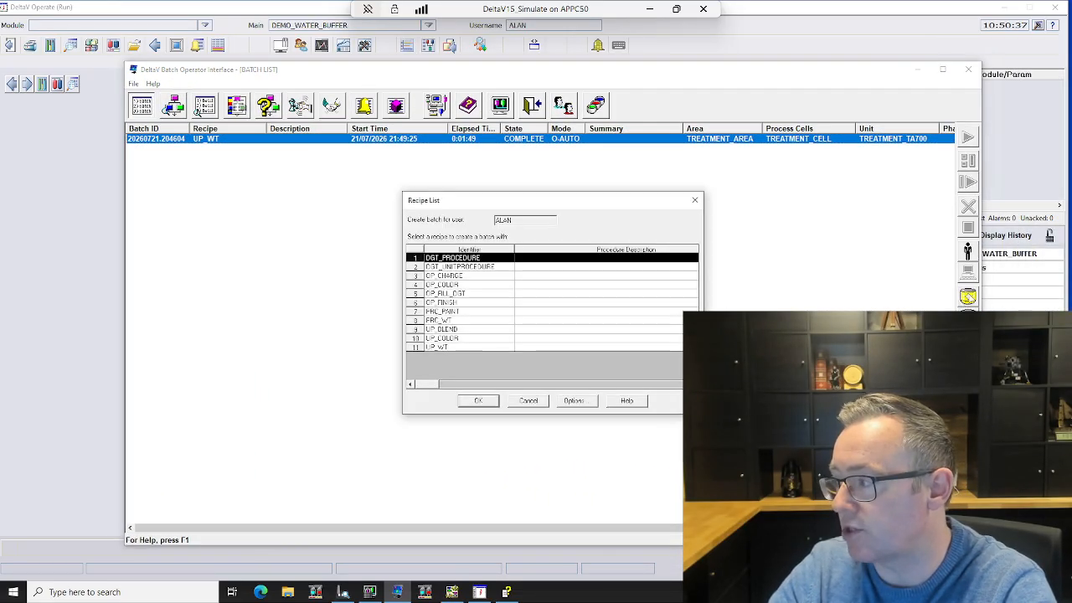
click(478, 346)
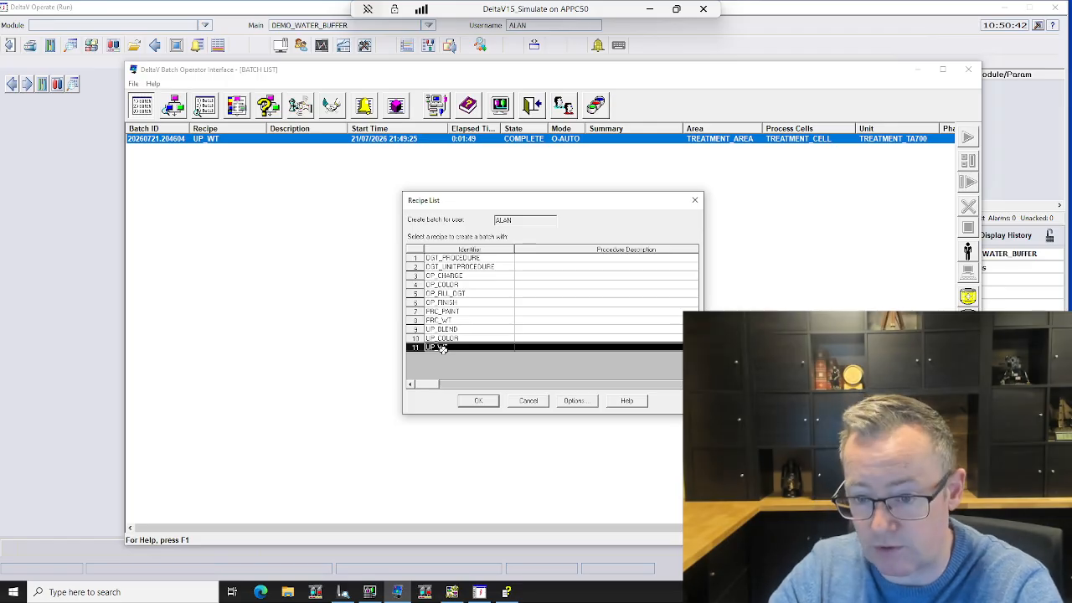
click(478, 400)
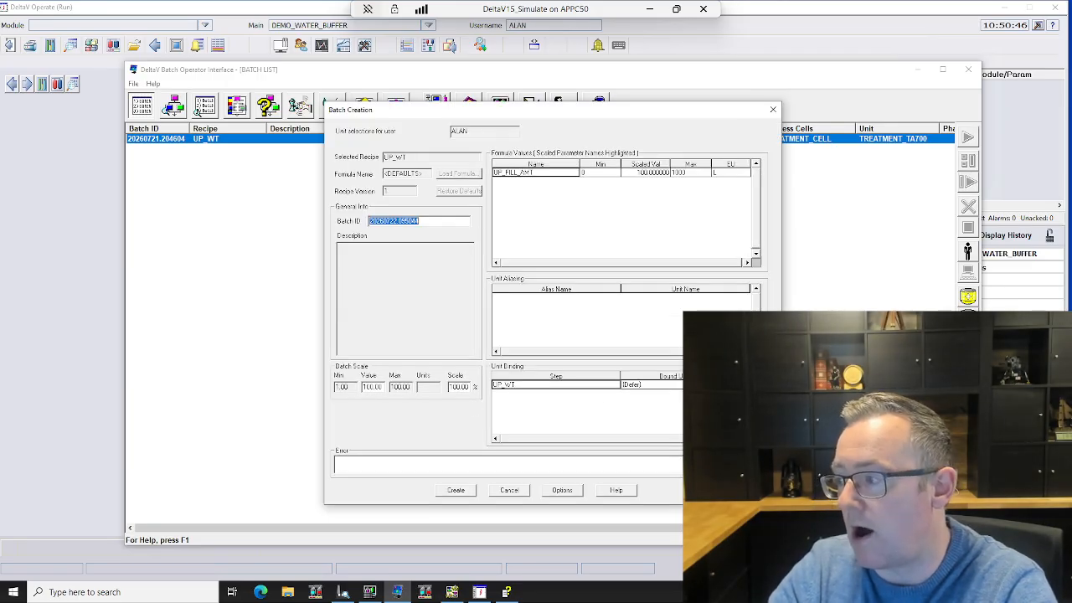
click(721, 385)
click(712, 401)
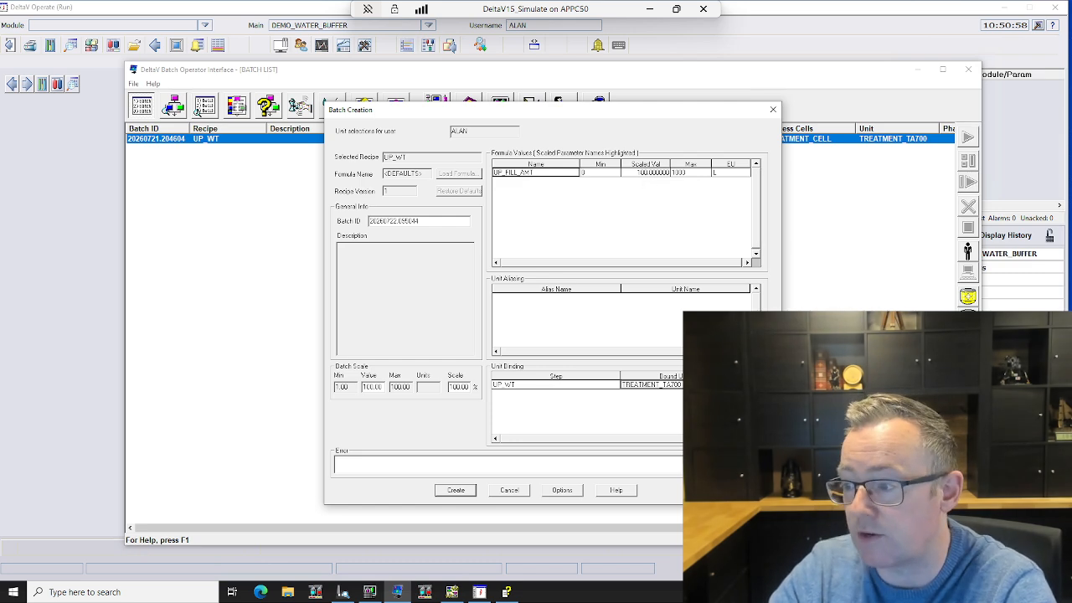
click(455, 490)
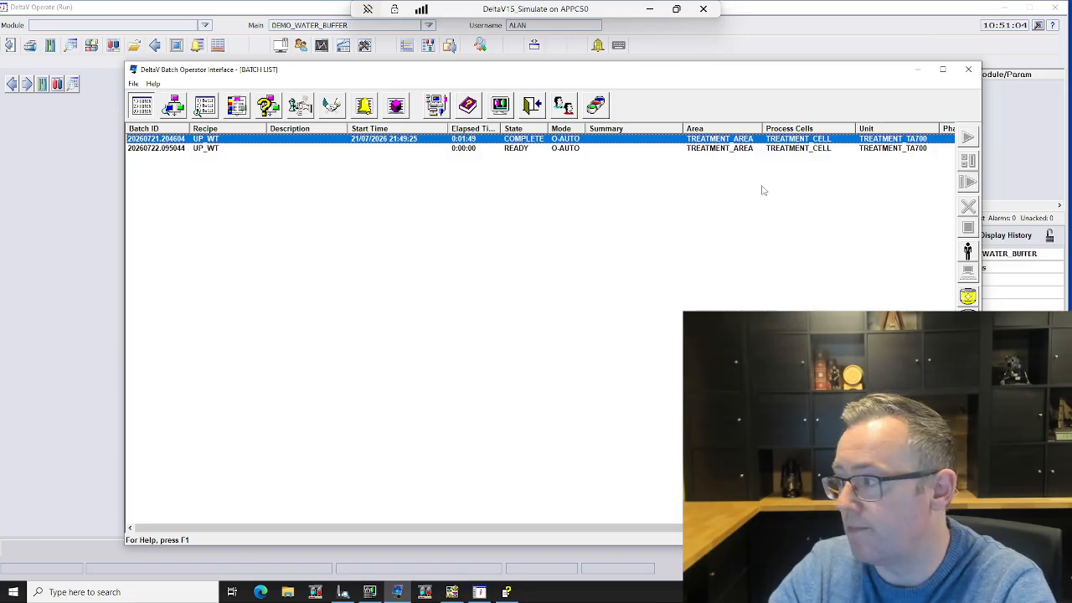
Step: Start the newly created UP_WT batch with the comment "test"
click(620, 151)
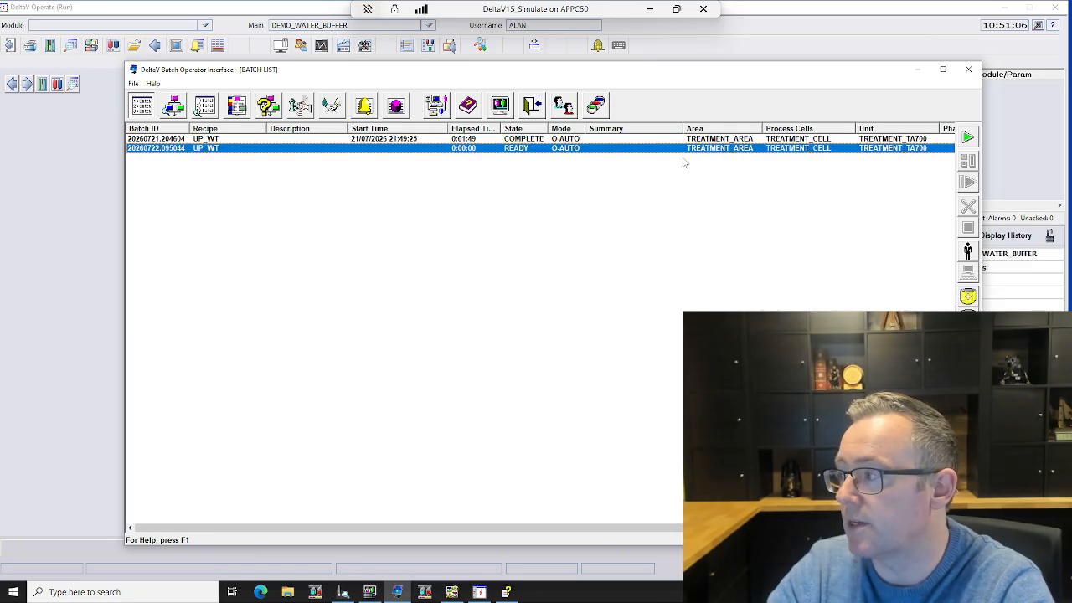
click(968, 137)
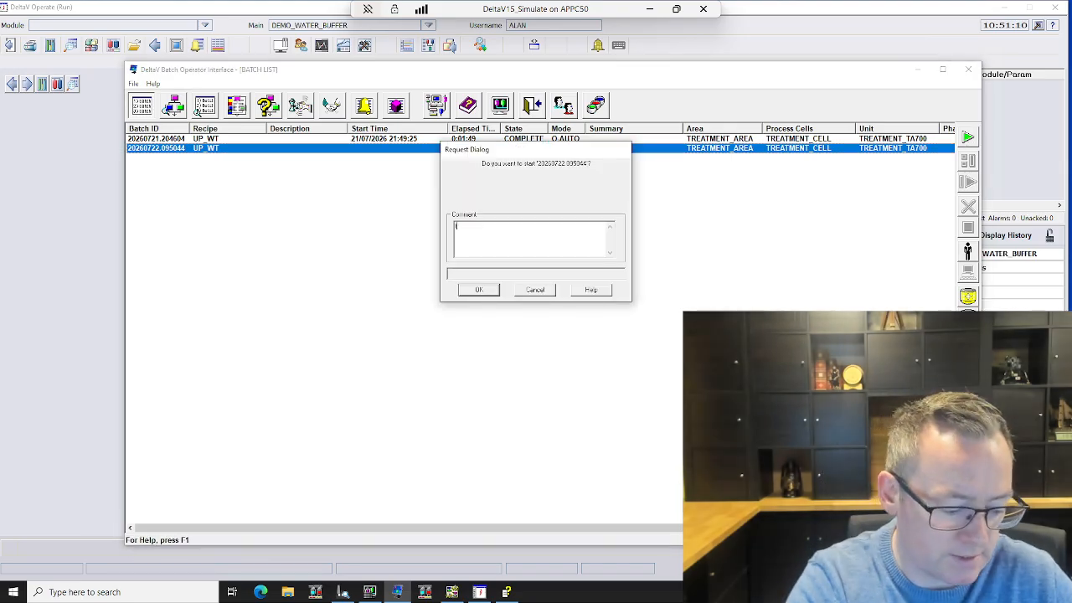
text(test)
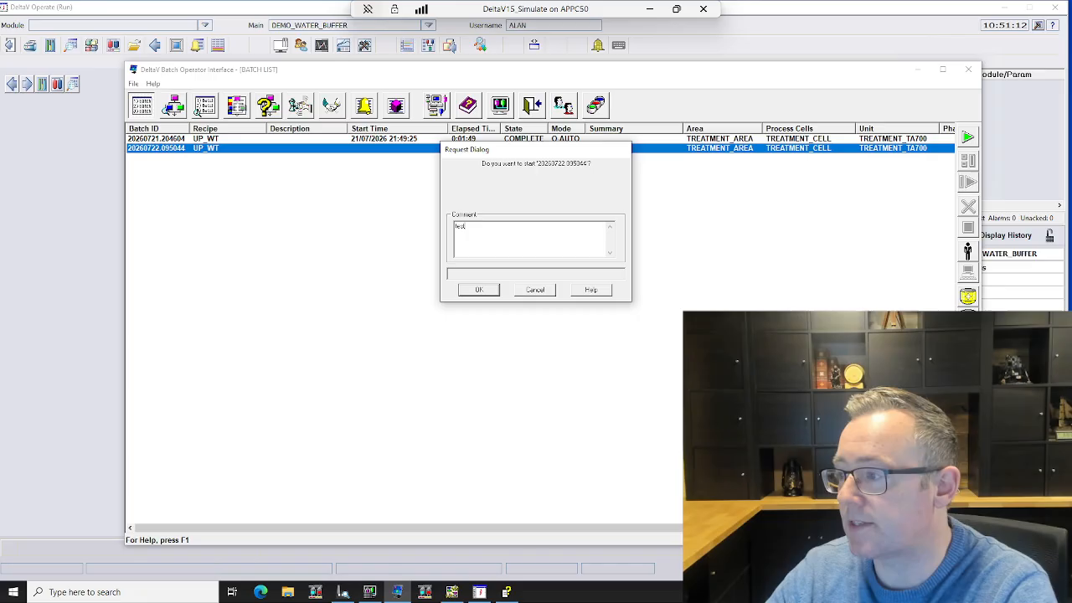
click(491, 292)
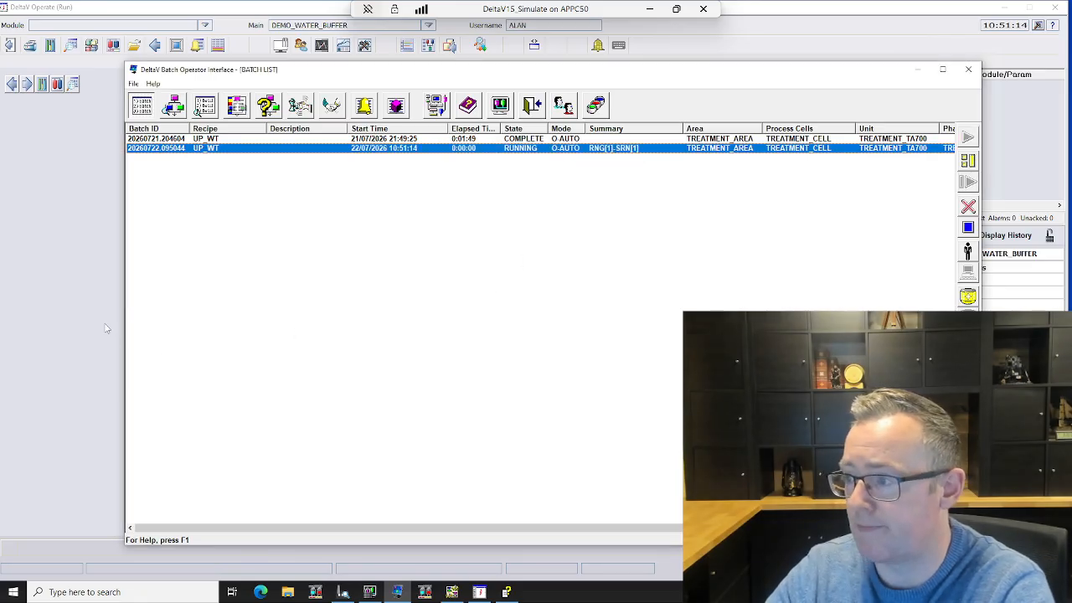
Step: Place the Batch Operator Interface beside the tank graphic and show the running batch's procedure as a PFC
drag(353, 74, 637, 105)
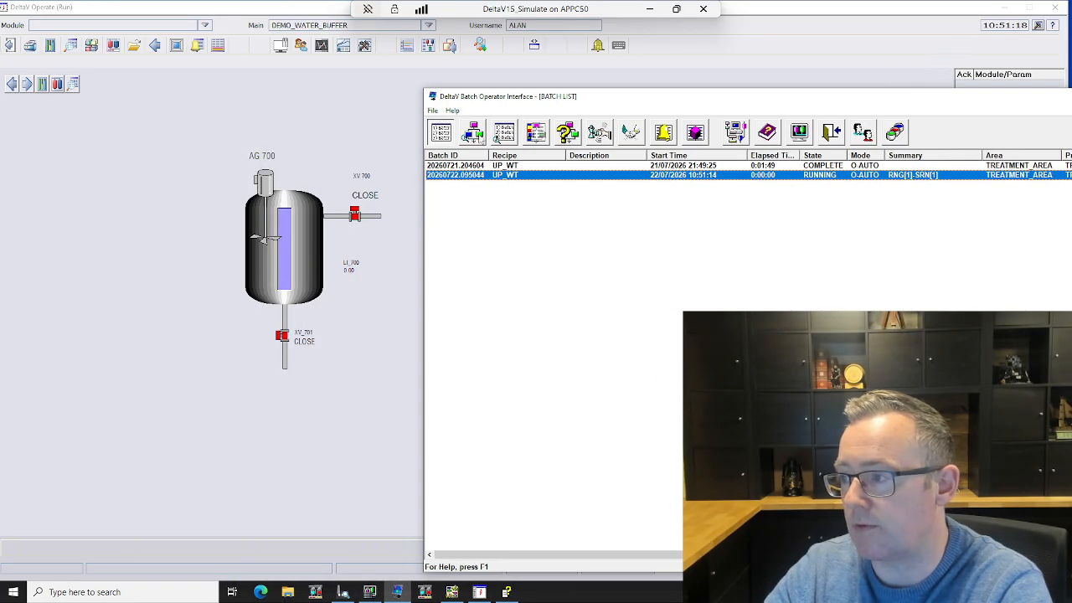
click(476, 135)
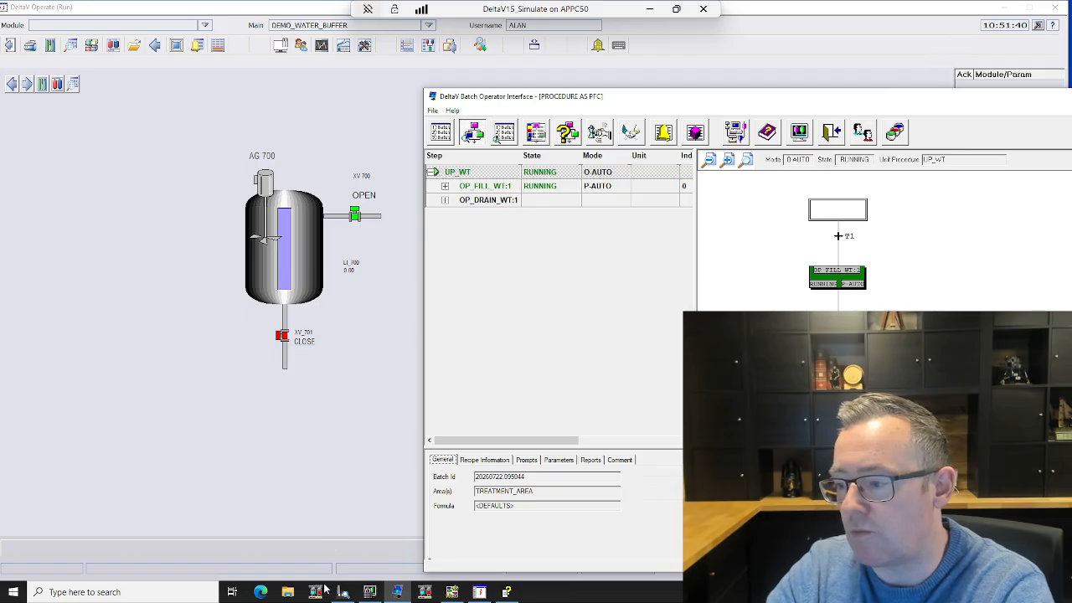
Step: Switch to DeltaV Explorer and open the LI_700 level indicator module of TREATMENT_TA700 on-line in Control Studio
mouse_move(342, 595)
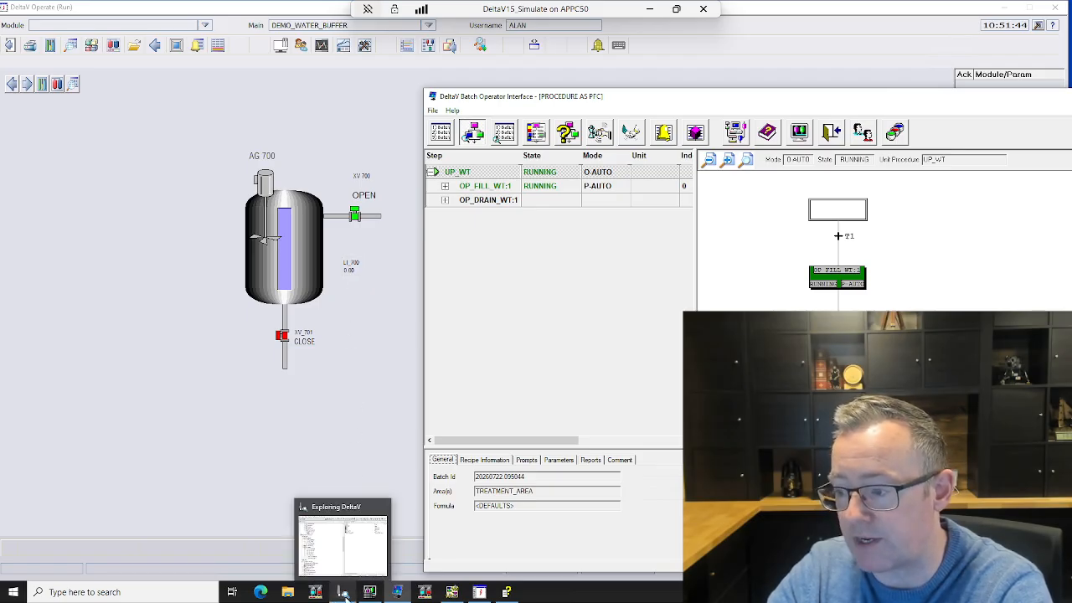
click(342, 593)
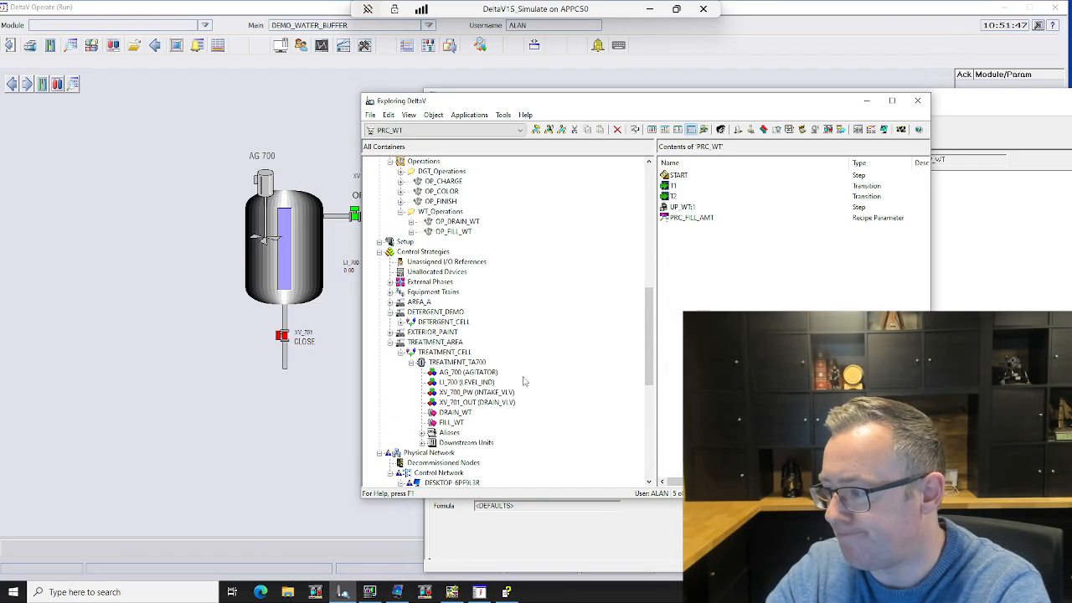
click(465, 382)
right_click(463, 384)
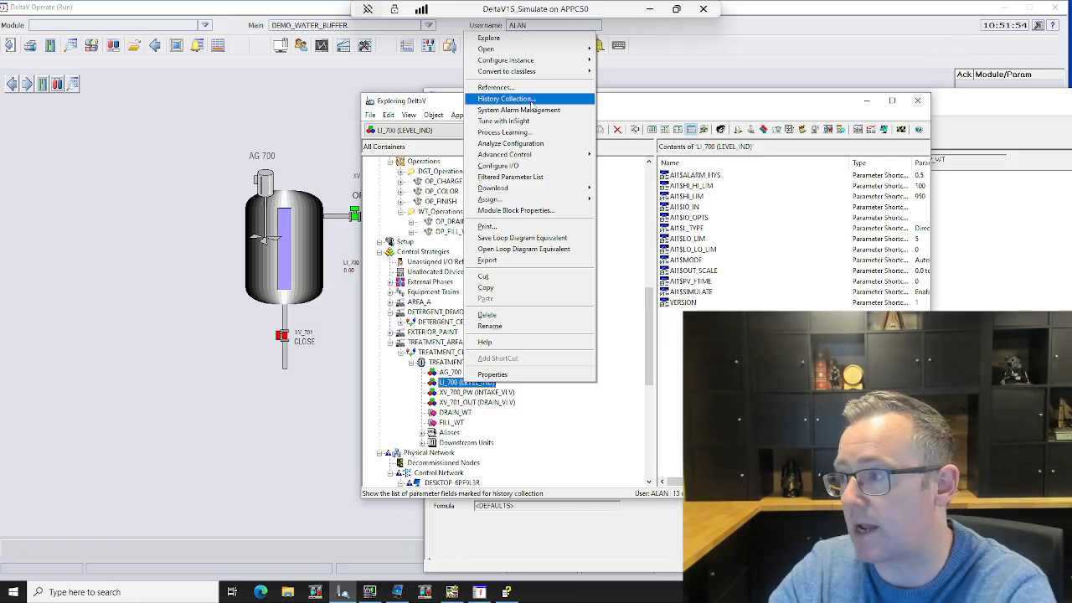
mouse_move(558, 52)
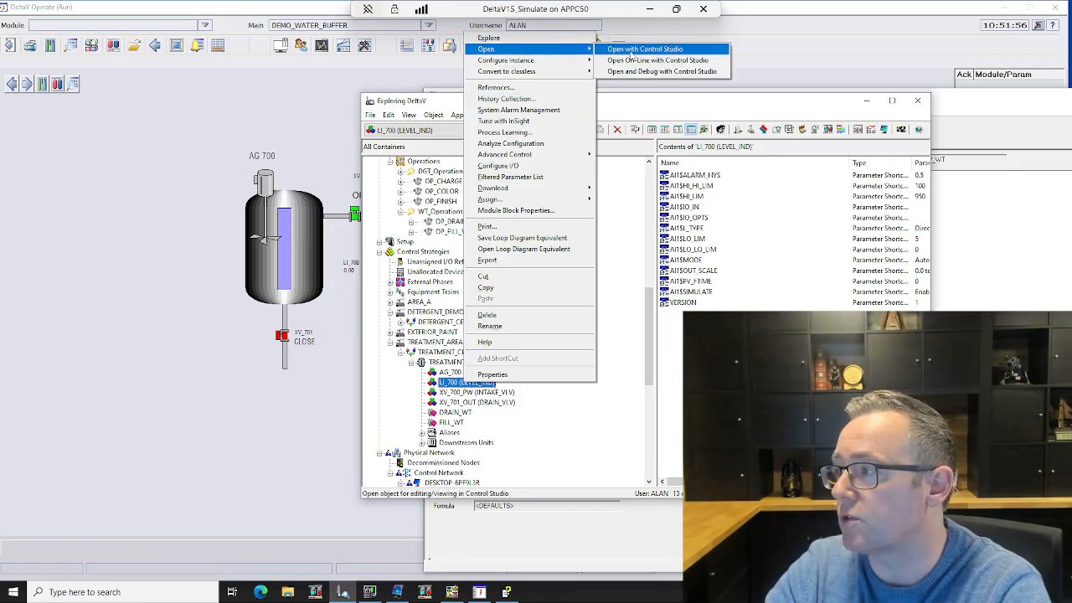
click(643, 50)
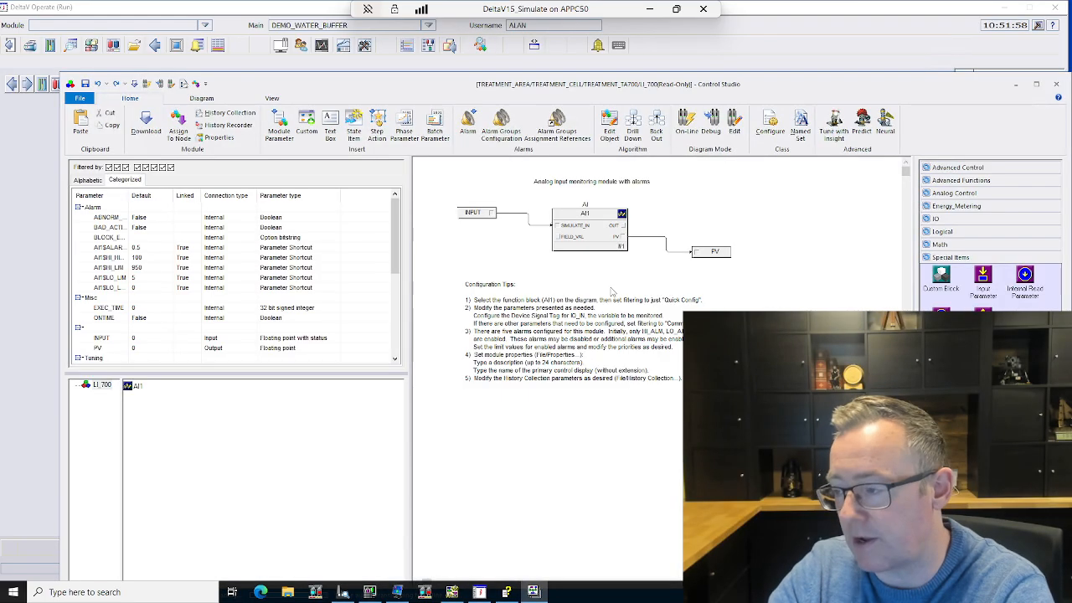
Step: Set the INPUT parameter of LI_700 to 101 and bring the tank graphic forward to check the level
double_click(474, 212)
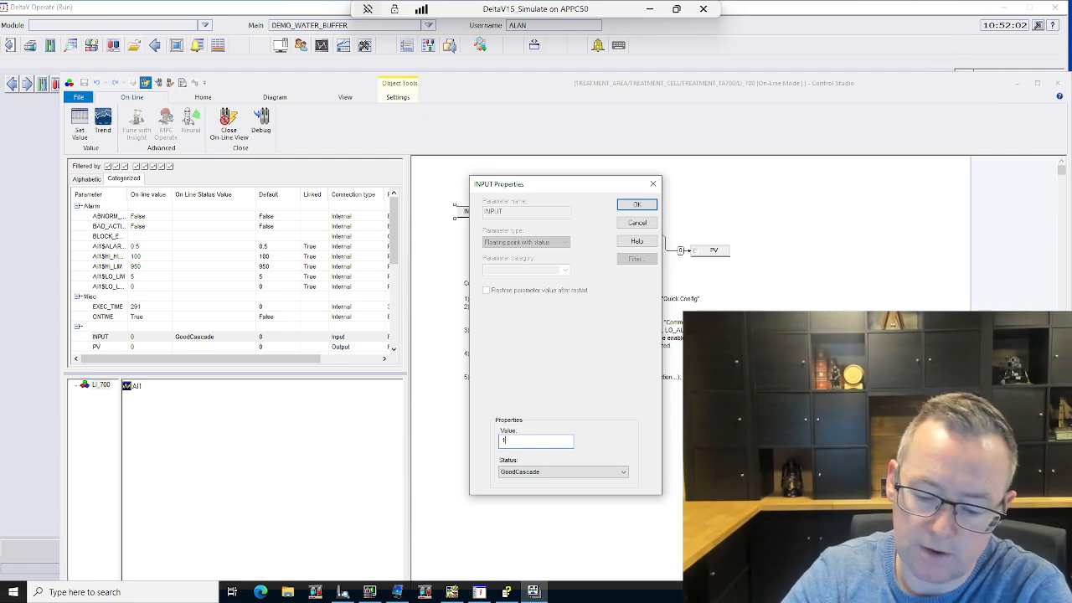
click(634, 206)
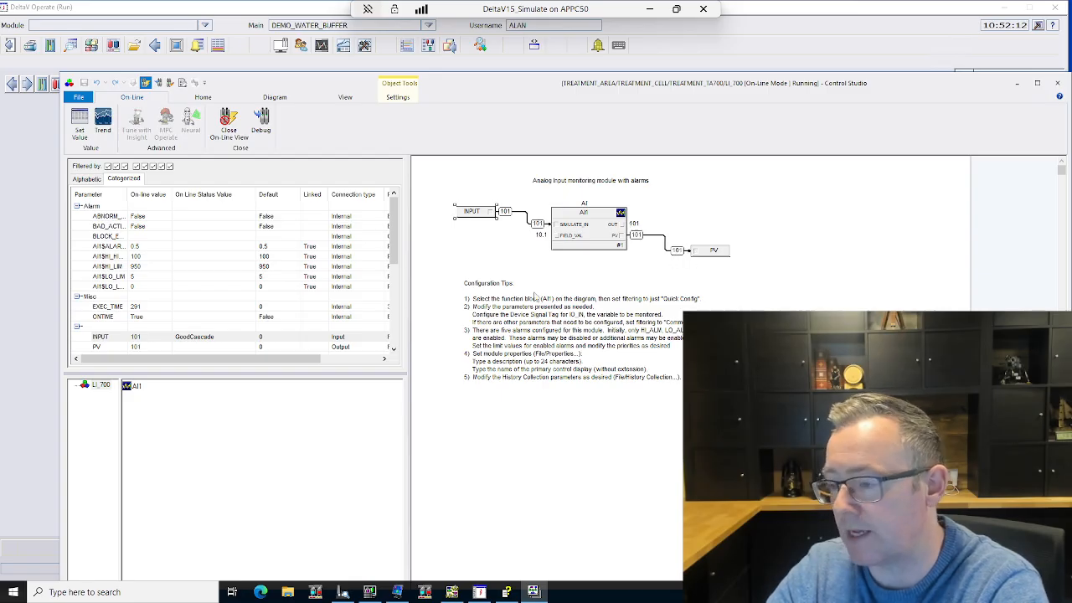
click(36, 314)
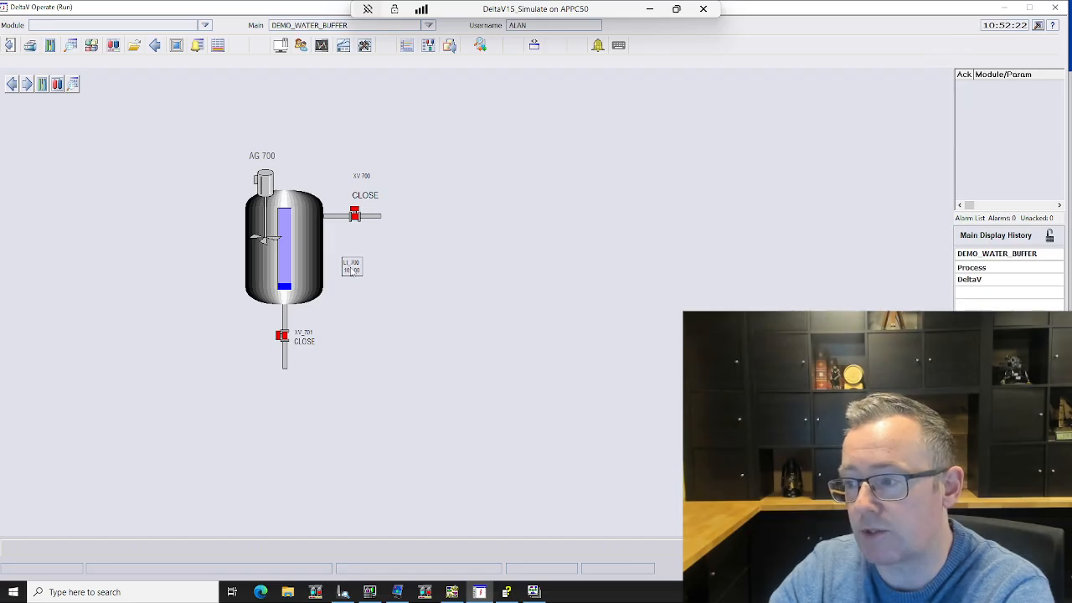
Step: Close Control Studio, ending its on-line session, and inspect the fill and drain operations in the running batch's procedure
click(533, 593)
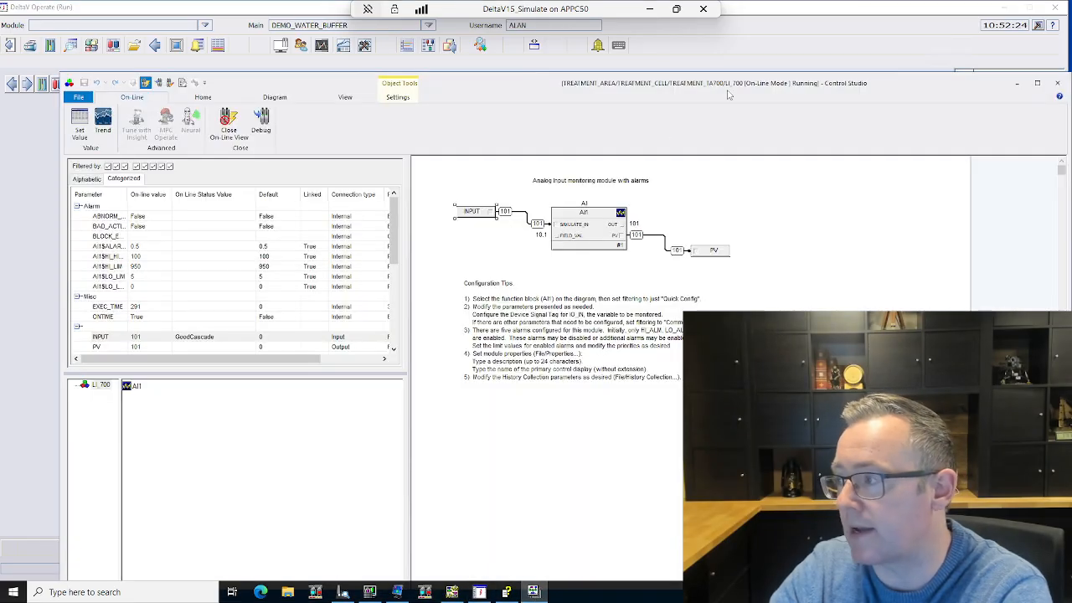
click(1057, 83)
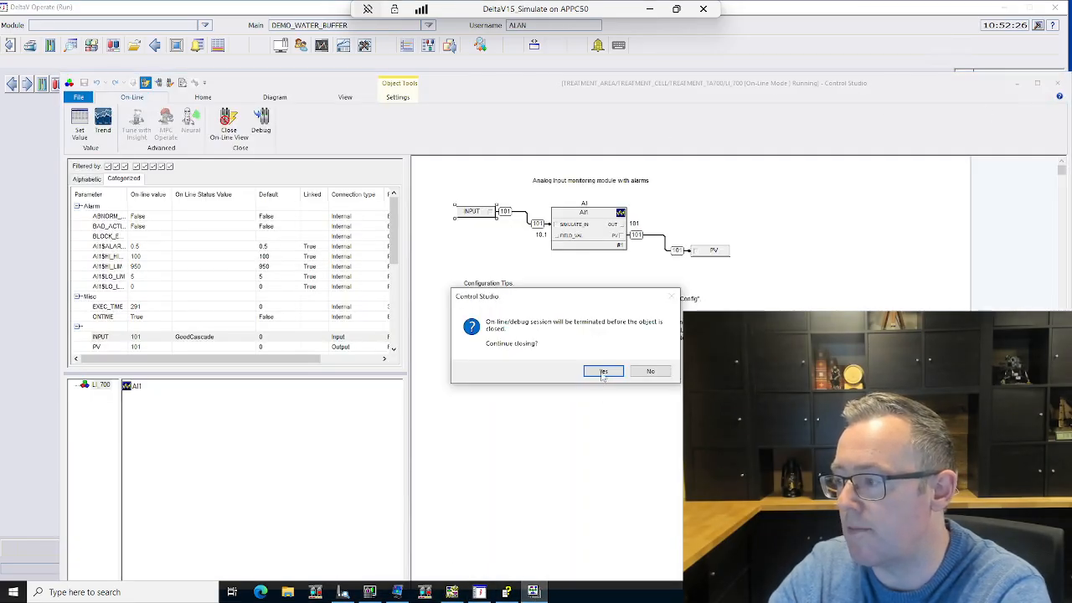
click(603, 372)
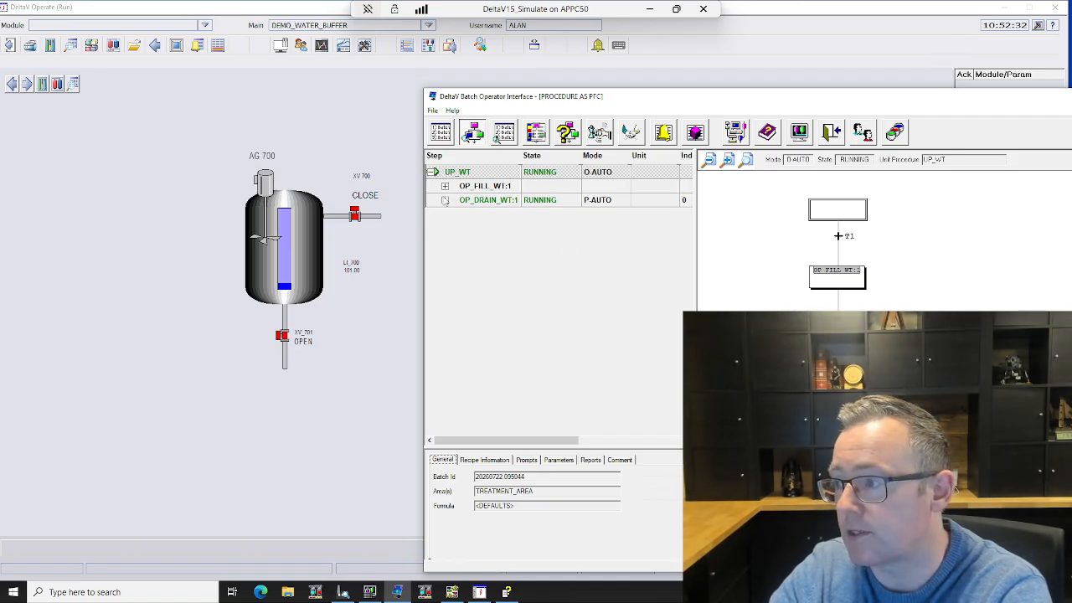
click(445, 202)
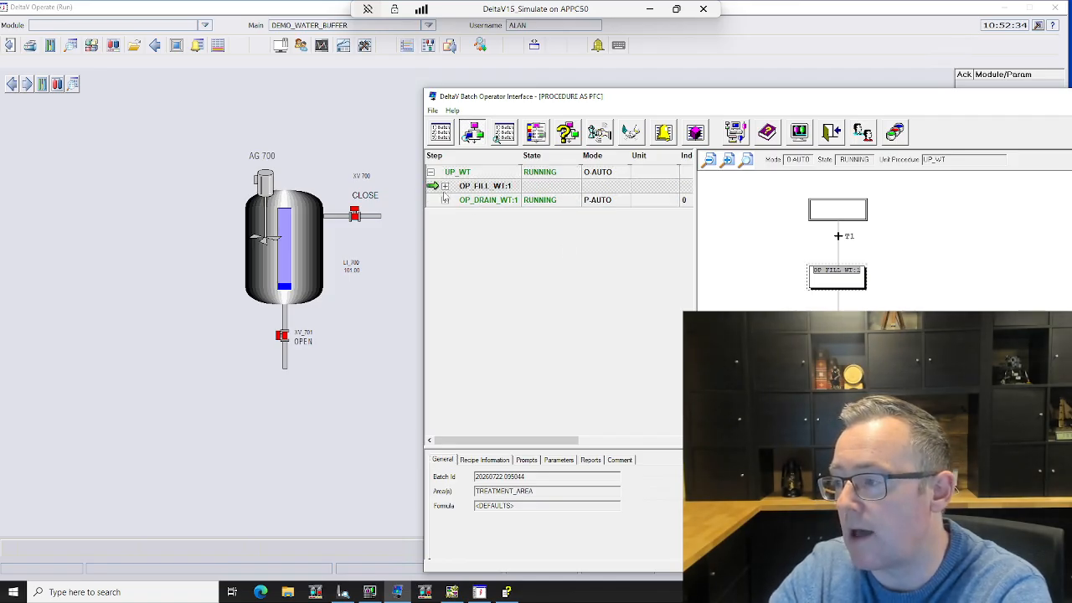
click(786, 311)
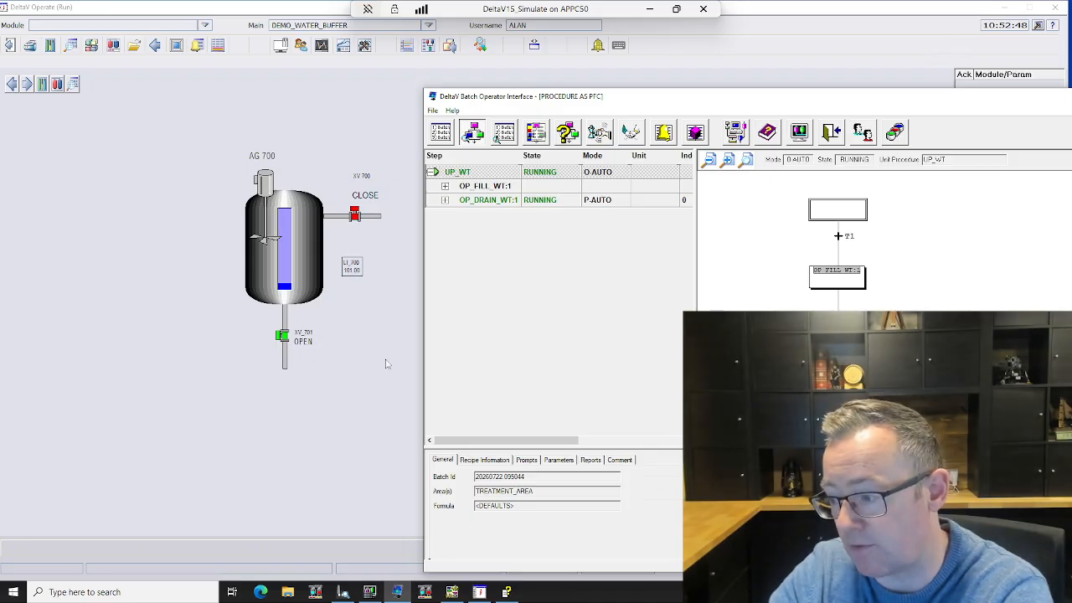
Step: Return to DeltaV Explorer and reopen the LI_700 level indicator module on-line in Control Studio
click(342, 592)
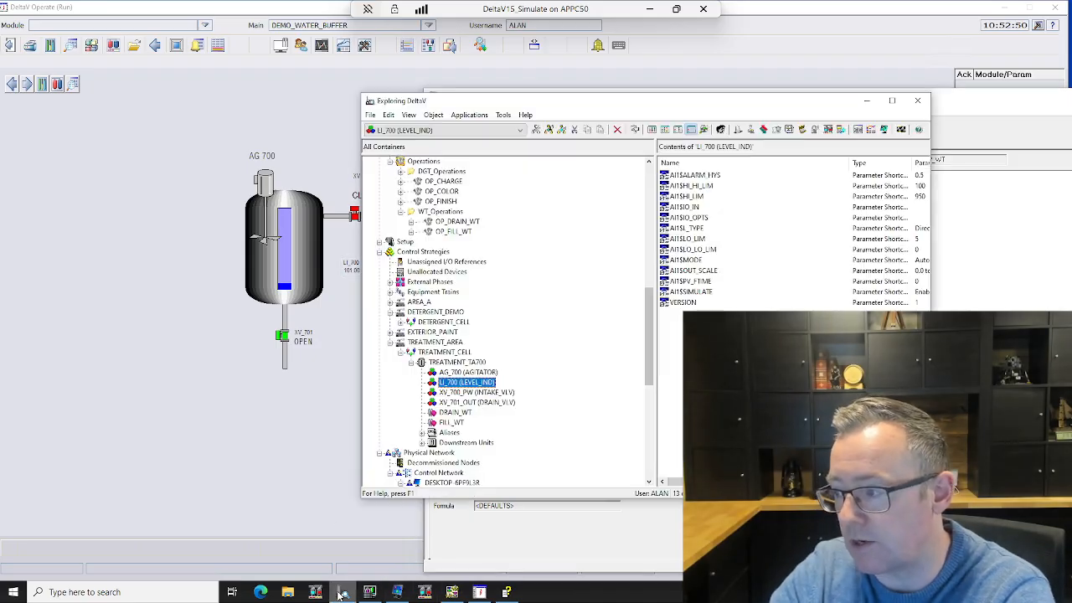
right_click(485, 385)
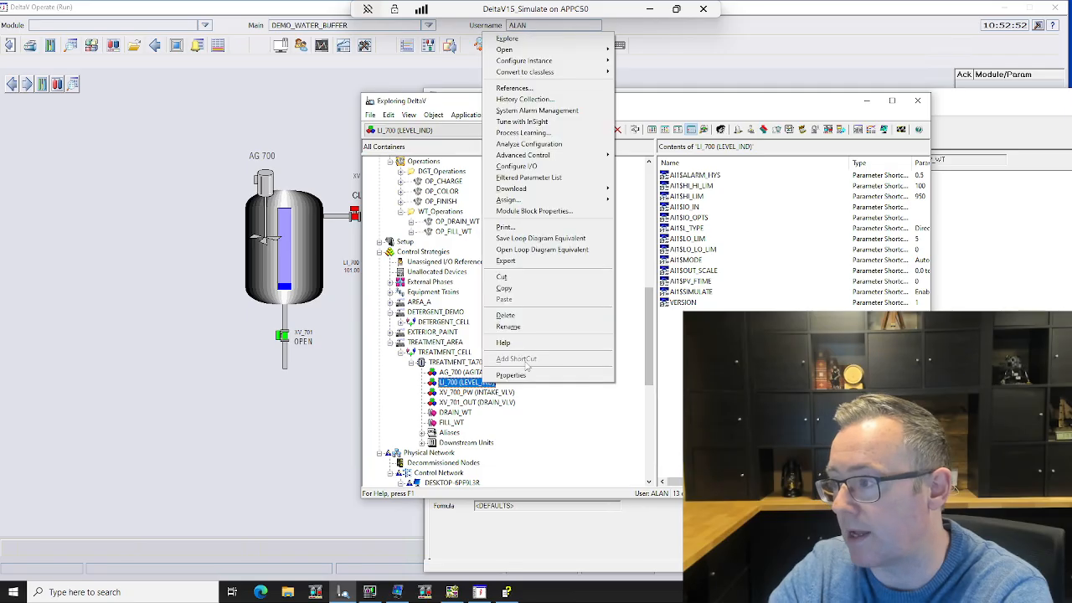
mouse_move(594, 62)
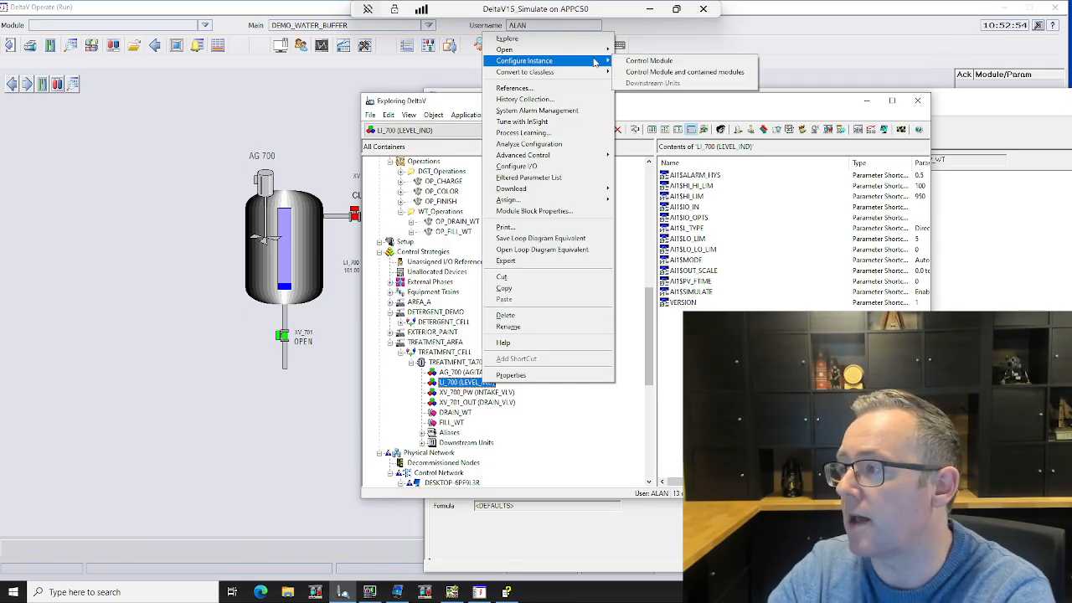
click(672, 61)
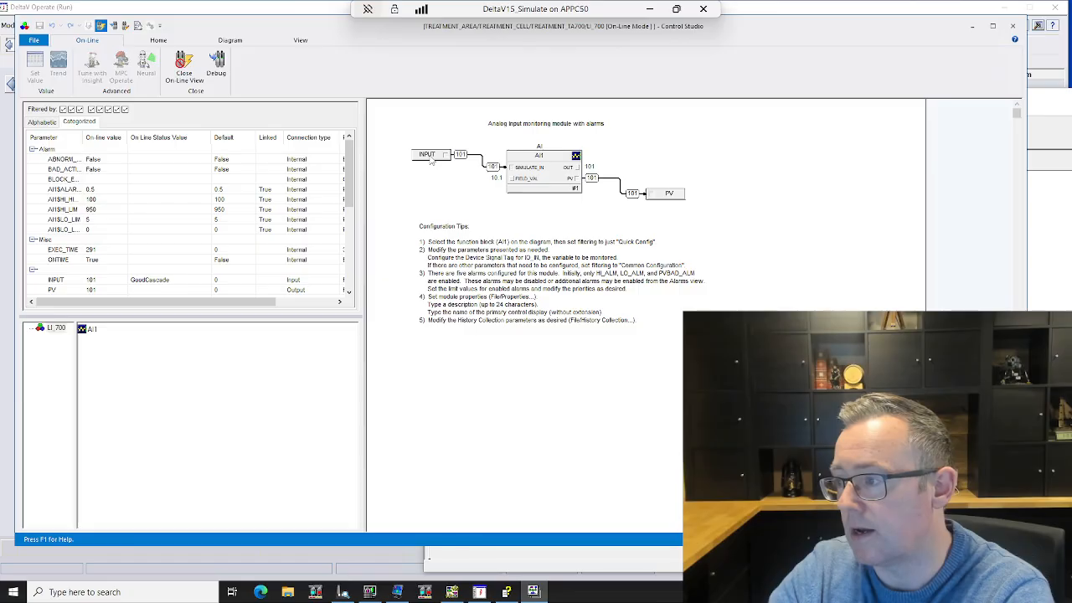
Step: Set the INPUT parameter of LI_700 to 1 and bring the tank graphic forward to check the level and valves
double_click(429, 158)
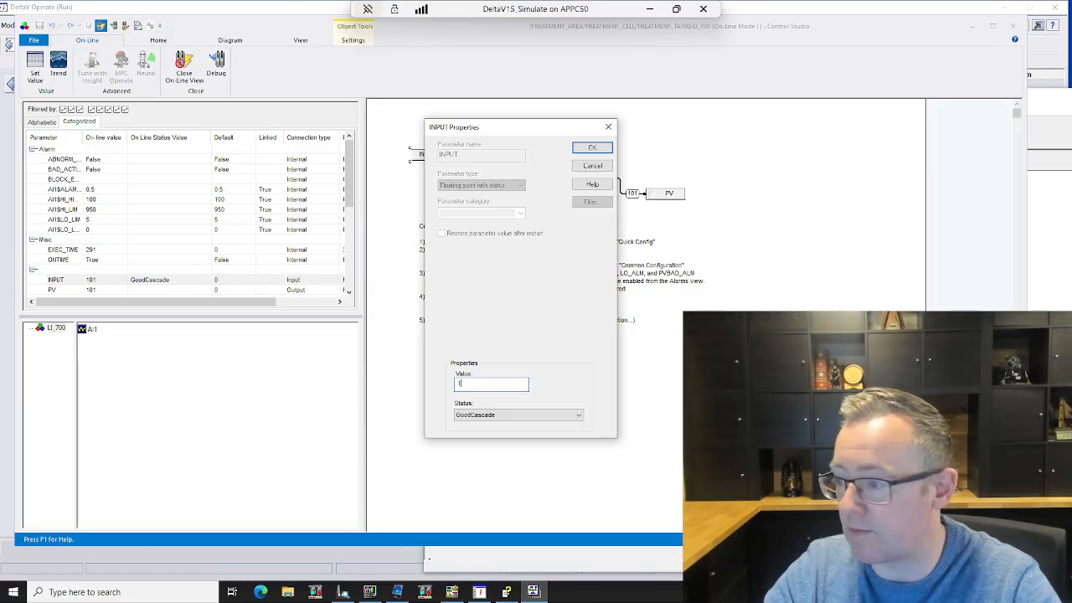
click(588, 149)
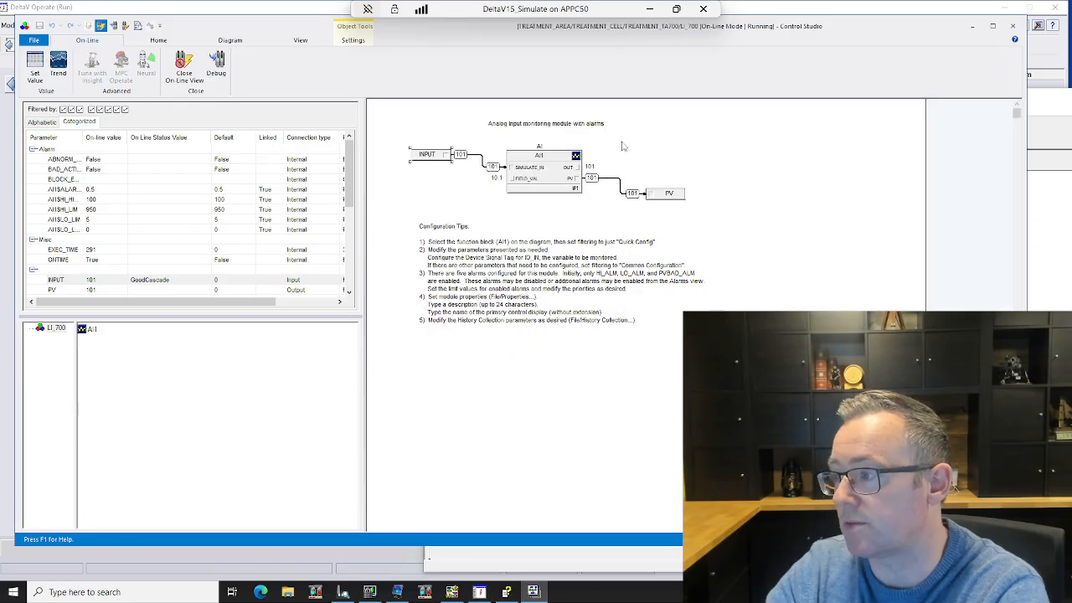
click(7, 321)
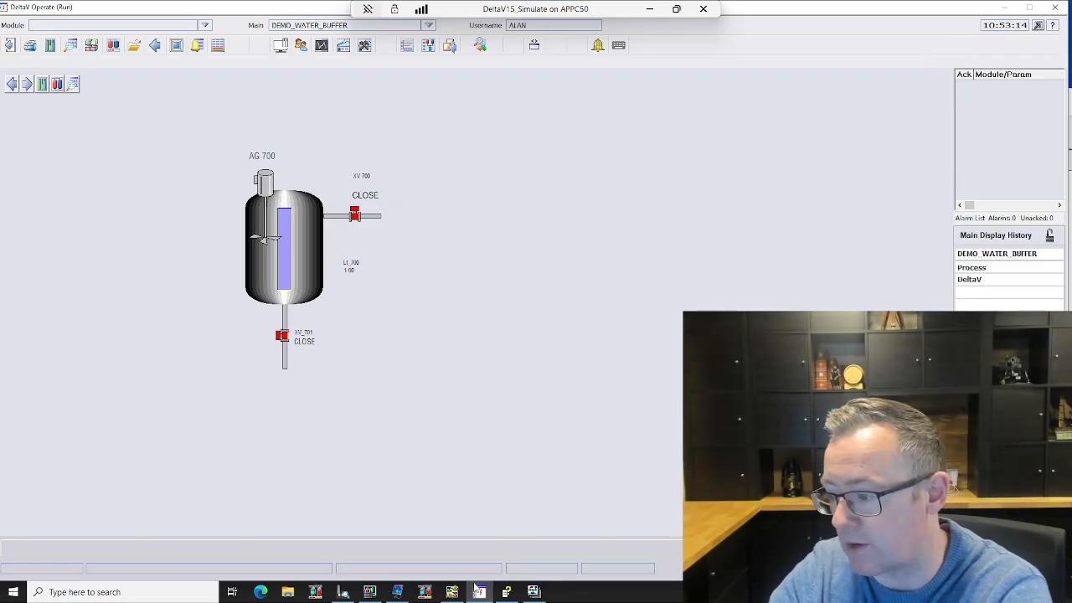
Step: Switch to the Batch Operator Interface, show the batch list, and move the window so all its columns can be read
click(398, 592)
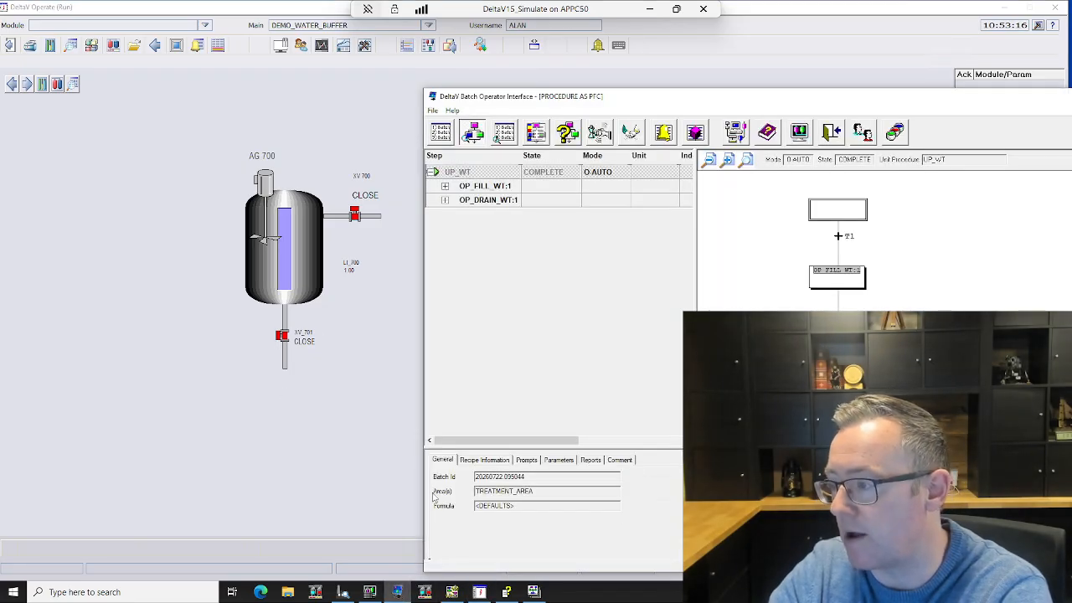
click(441, 133)
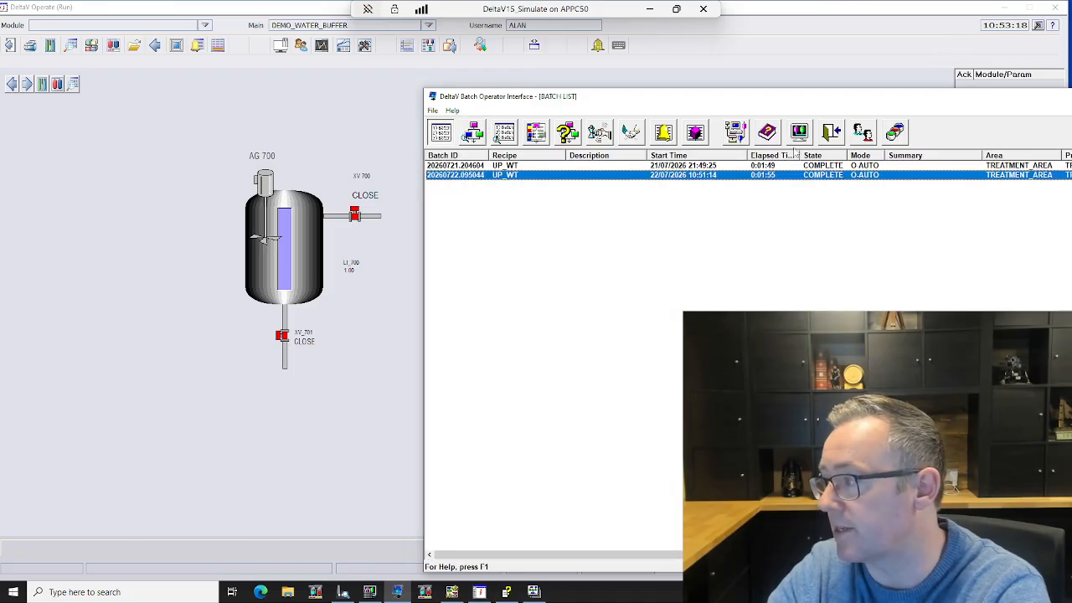
drag(838, 99, 546, 80)
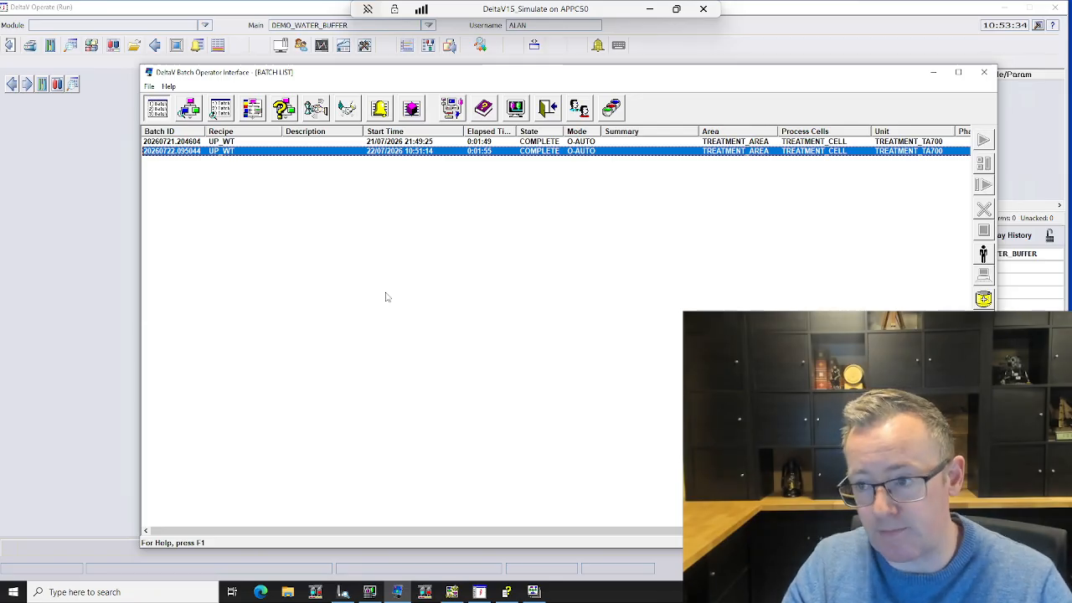
Step: Return to DeltaV Operate and replace the tank graphic with the Process main picture
click(47, 268)
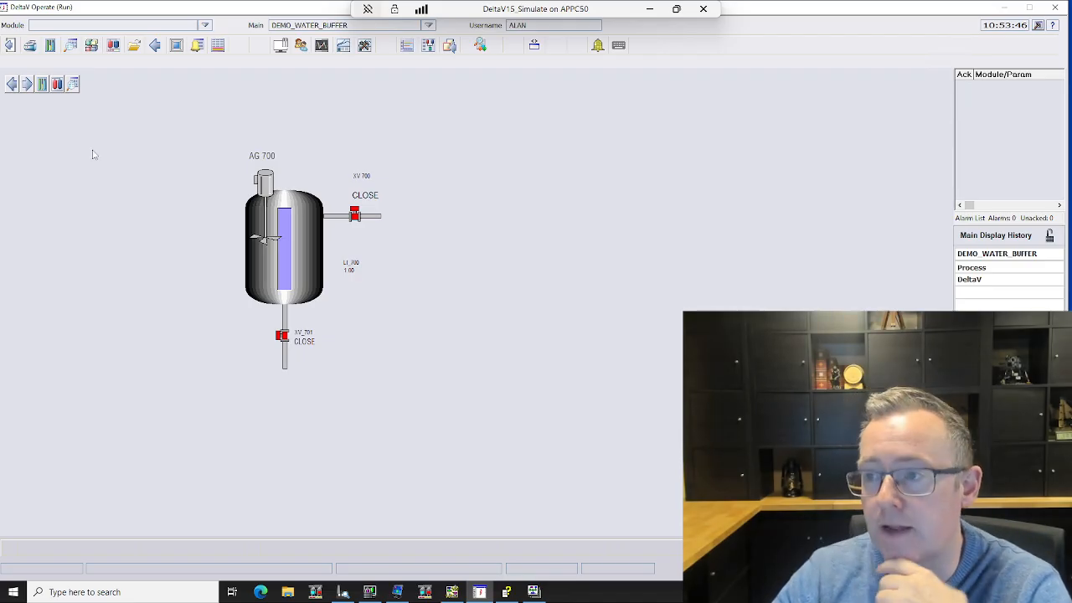
click(134, 44)
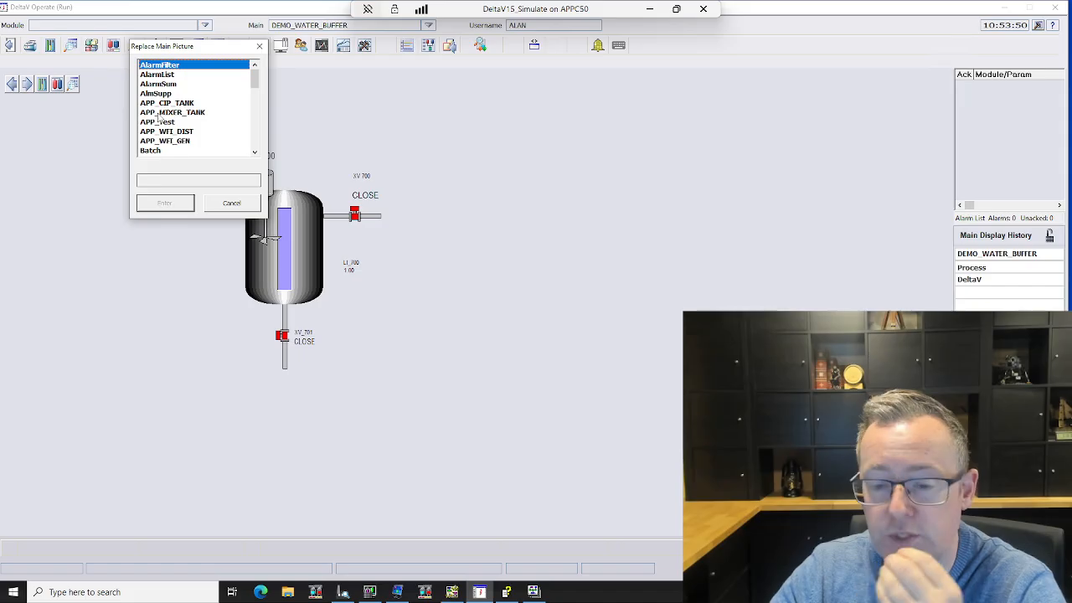
scroll(159, 120, down, 6)
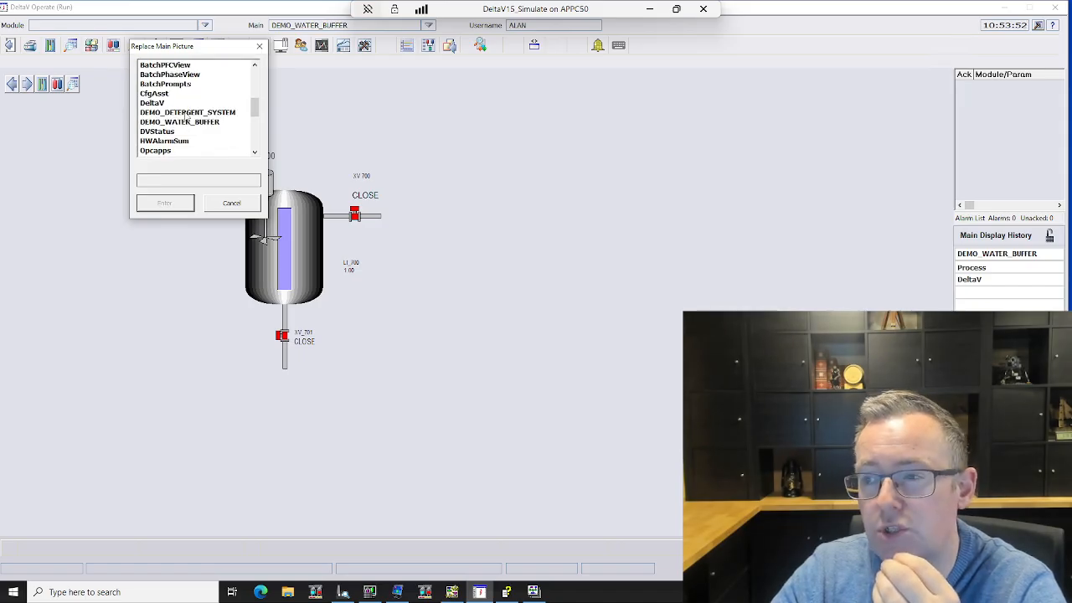
scroll(184, 124, down, 5)
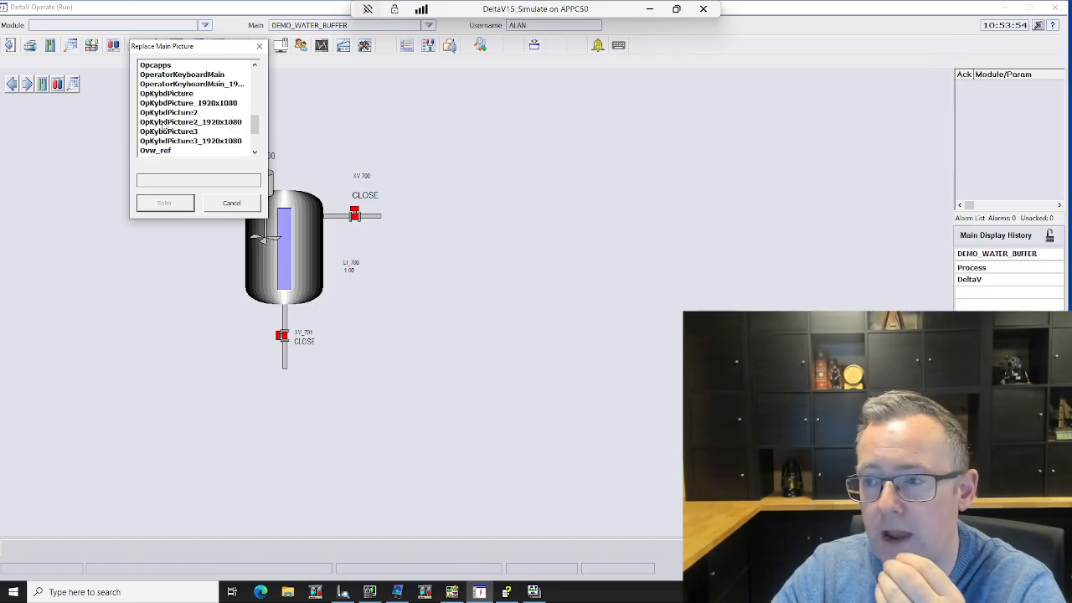
scroll(159, 132, down, 1)
click(163, 105)
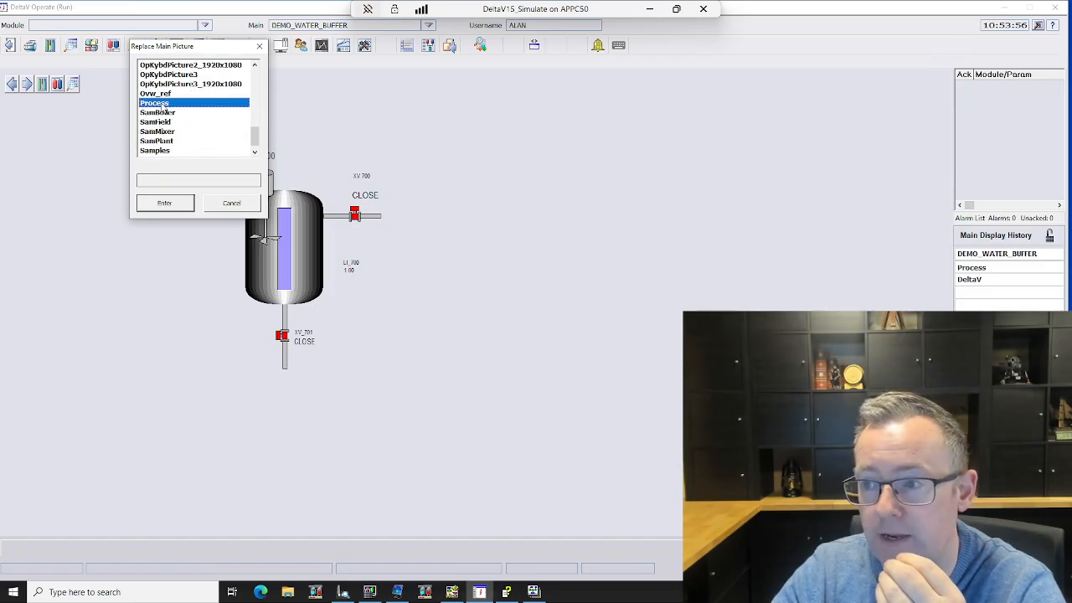
click(166, 204)
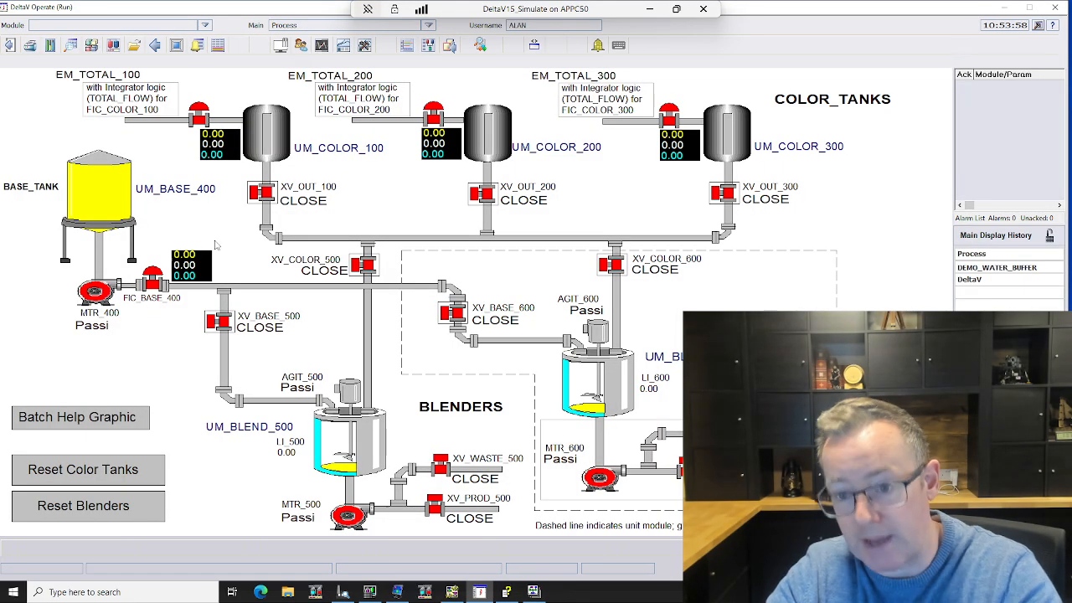